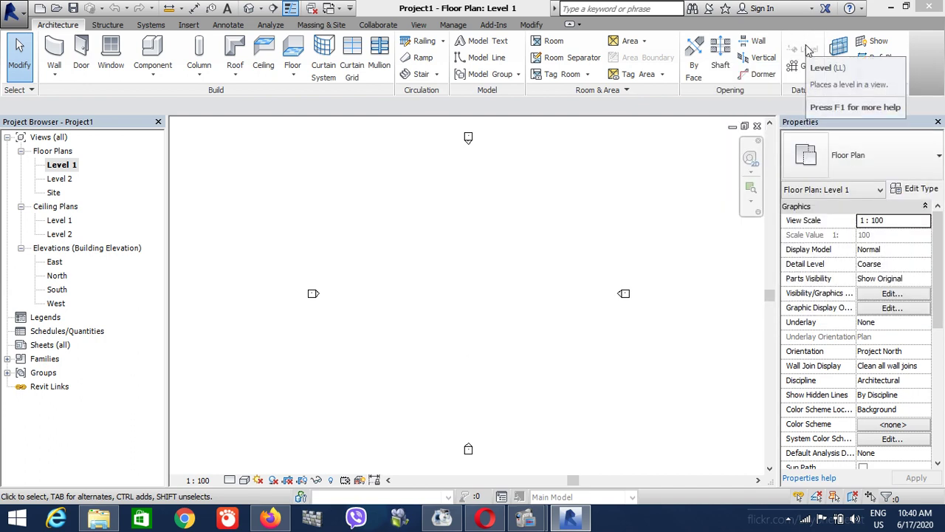
{"action": "double_click", "coordinate": [66, 181]}
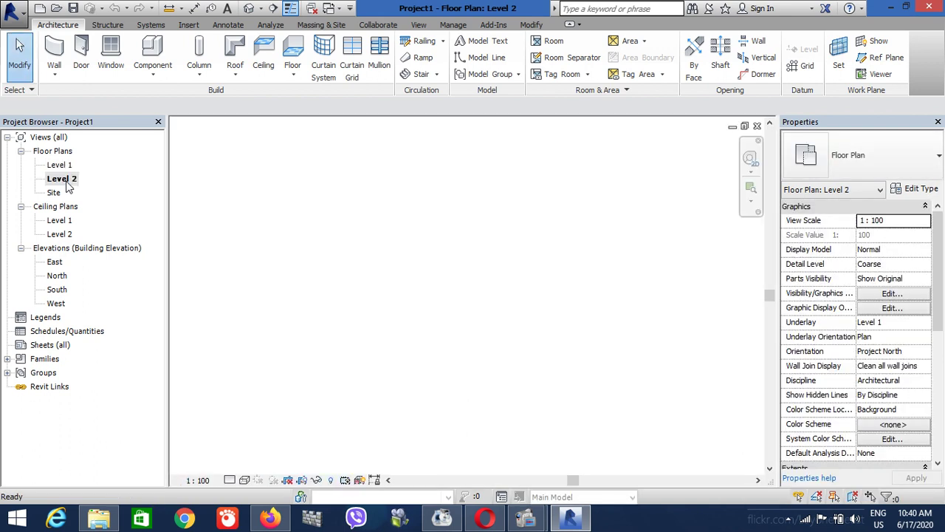
{"action": "double_click", "coordinate": [63, 168]}
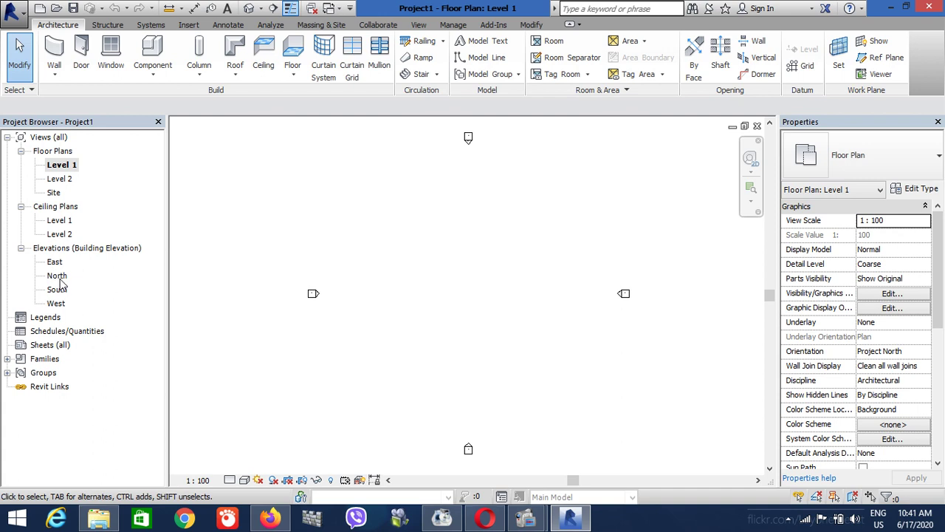
Open the North elevation and zoom in on the Level 1 (0) and Level 2 (4000) heads
{"action": "double_click", "coordinate": [60, 278]}
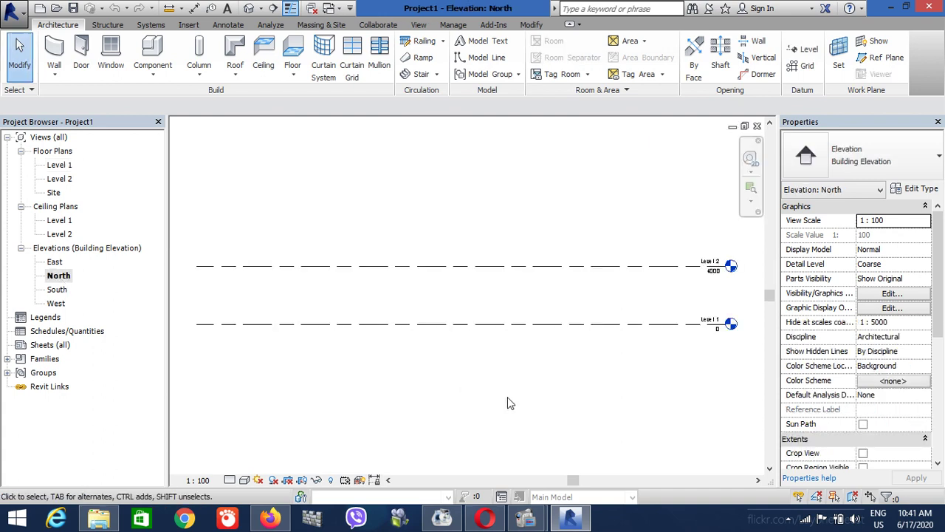
{"action": "scroll", "coordinate": [755, 292], "scroll_direction": "down", "scroll_amount": 3}
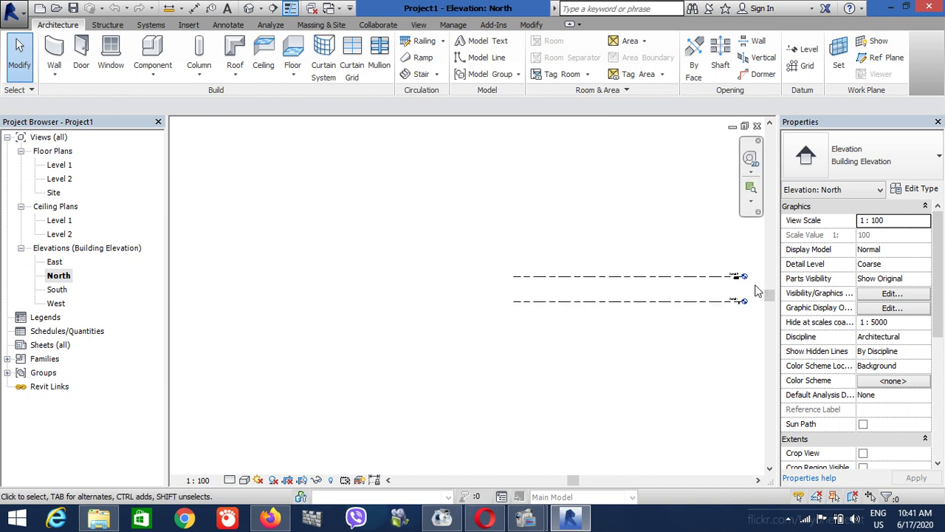
{"action": "scroll", "coordinate": [749, 288], "scroll_direction": "up", "scroll_amount": 5}
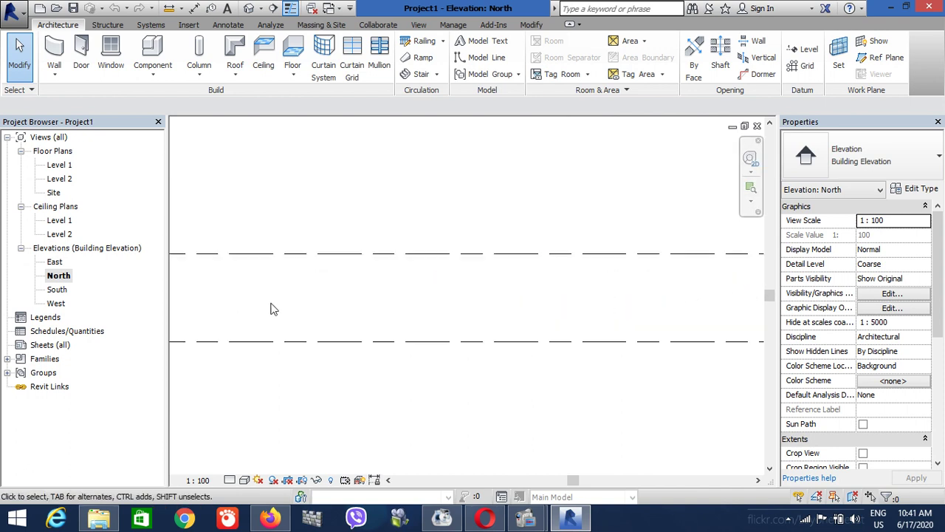
{"action": "scroll", "coordinate": [348, 310], "scroll_direction": "up", "scroll_amount": 1}
{"action": "scroll", "coordinate": [252, 302], "scroll_direction": "down", "scroll_amount": 1}
{"action": "scroll", "coordinate": [289, 297], "scroll_direction": "down", "scroll_amount": 1}
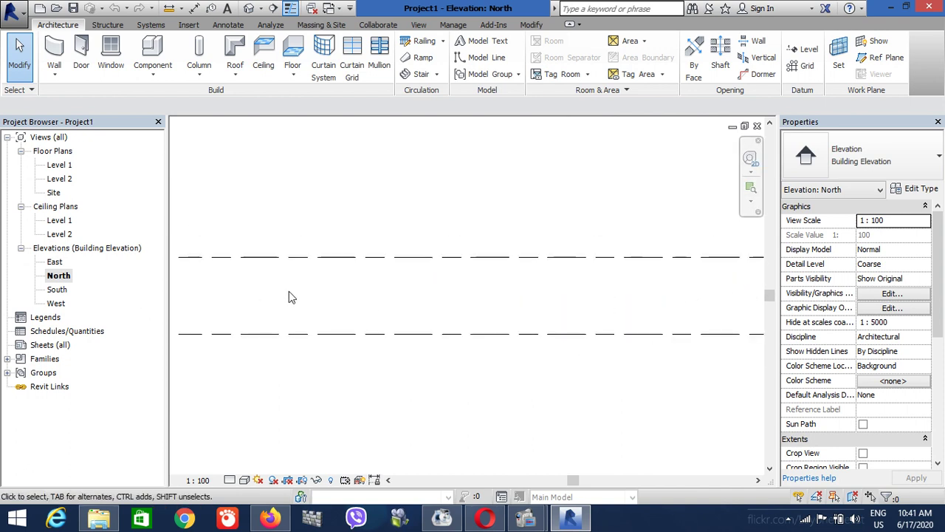
{"action": "scroll", "coordinate": [327, 302], "scroll_direction": "down", "scroll_amount": 1}
{"action": "scroll", "coordinate": [327, 302], "scroll_direction": "down", "scroll_amount": 1}
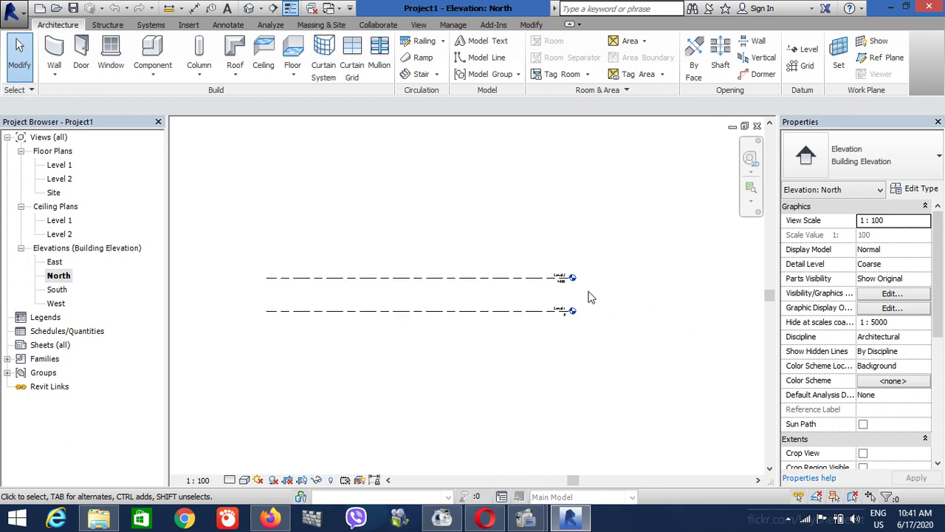
{"action": "scroll", "coordinate": [557, 291], "scroll_direction": "up", "scroll_amount": 1}
{"action": "scroll", "coordinate": [558, 291], "scroll_direction": "up", "scroll_amount": 2}
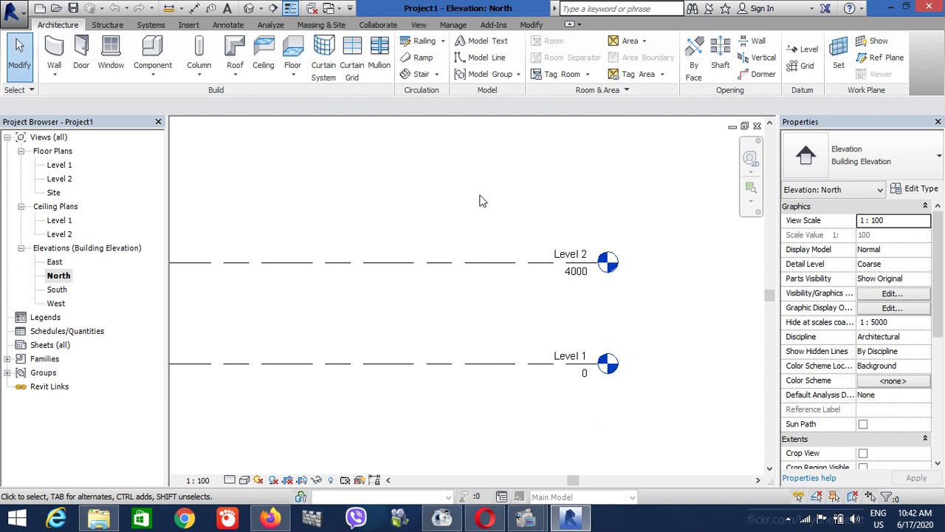
{"action": "left_click", "coordinate": [492, 263]}
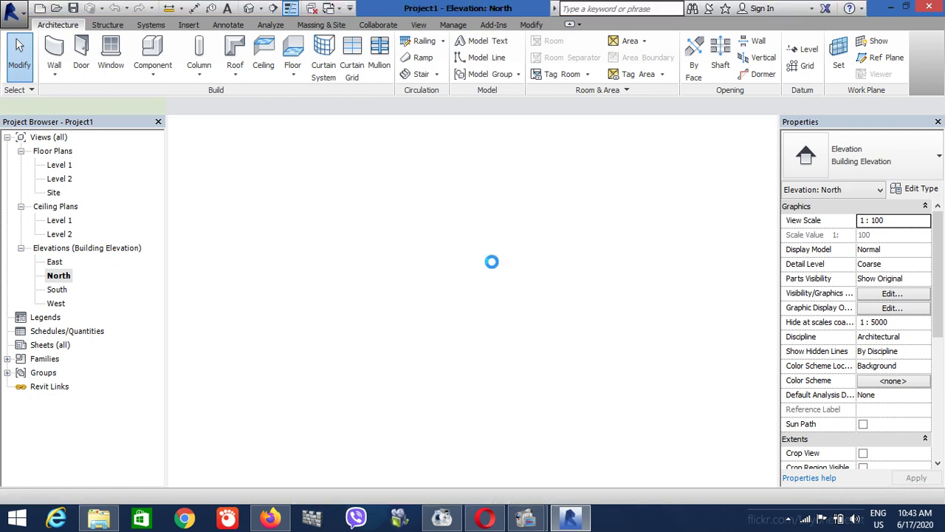
{"action": "left_click", "coordinate": [491, 262]}
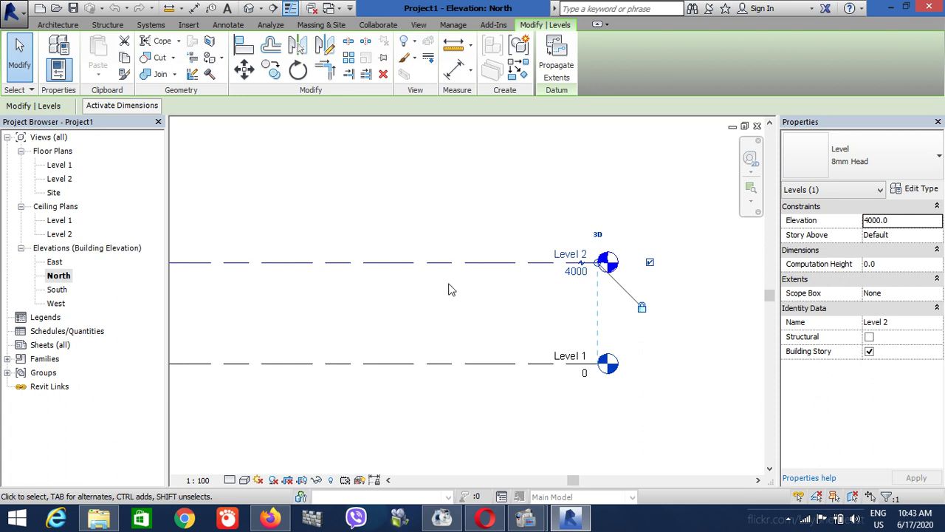
{"action": "left_click", "coordinate": [461, 363]}
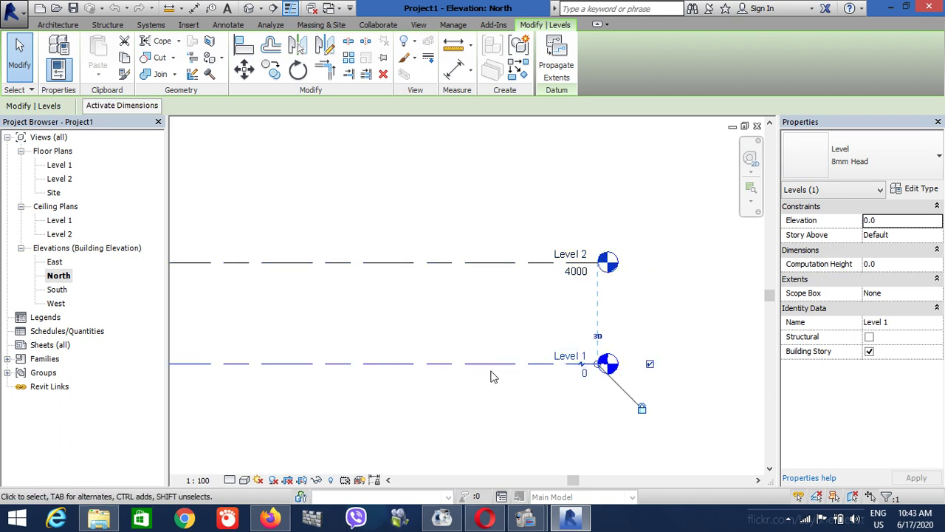
{"action": "left_click", "coordinate": [499, 263]}
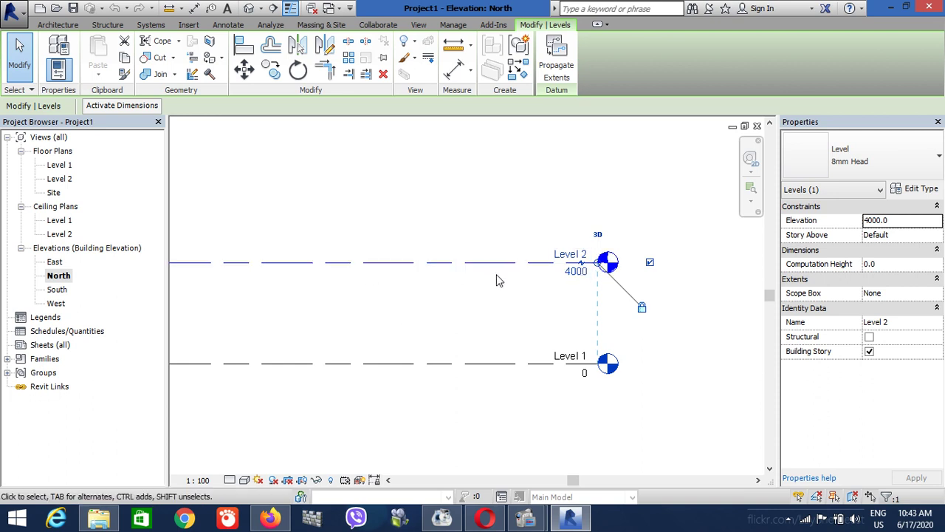
{"action": "left_click", "coordinate": [486, 365]}
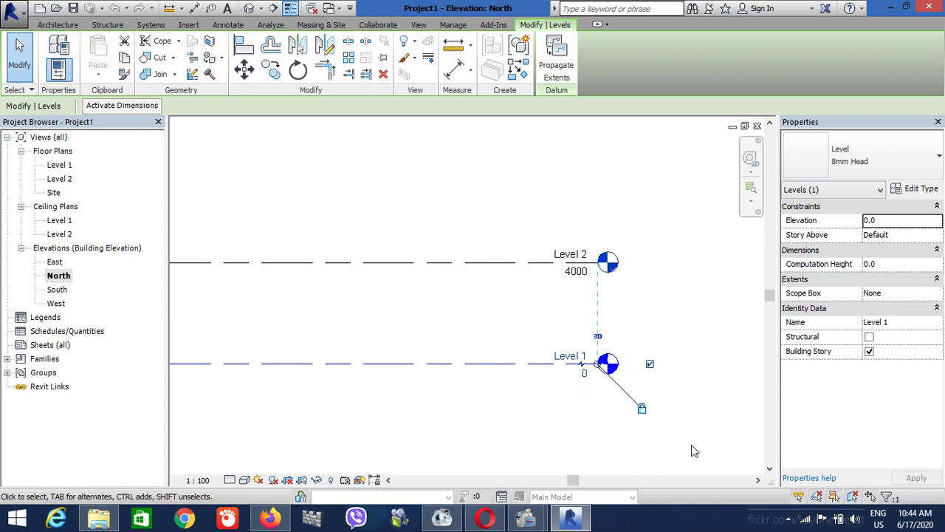
{"action": "left_click", "coordinate": [643, 448]}
{"action": "left_click_drag", "start_coordinate": [696, 401], "coordinate": [334, 217]}
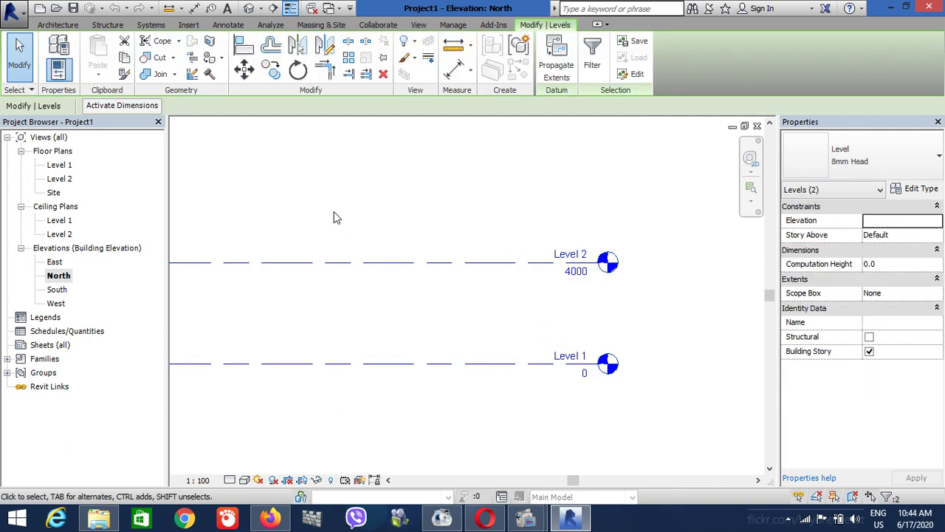
{"action": "left_click_drag", "start_coordinate": [320, 198], "coordinate": [672, 428]}
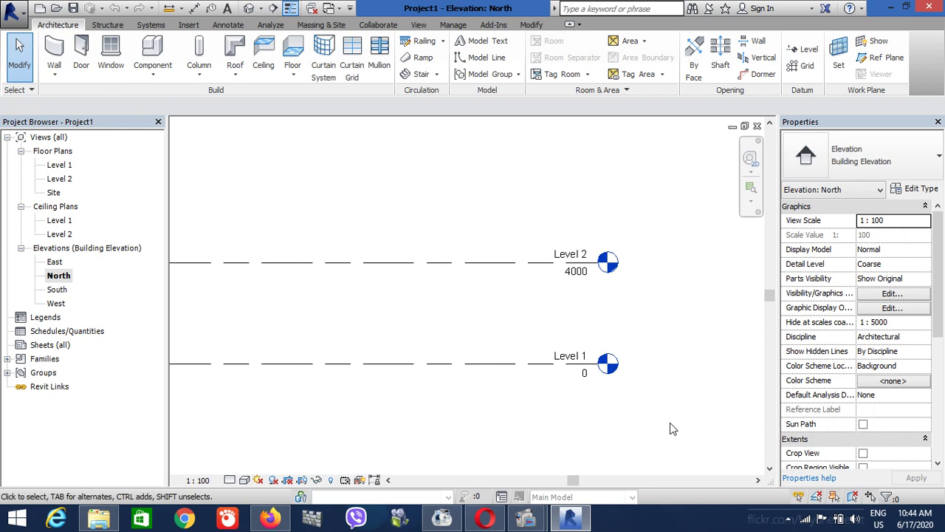
{"action": "left_click_drag", "start_coordinate": [665, 426], "coordinate": [453, 223]}
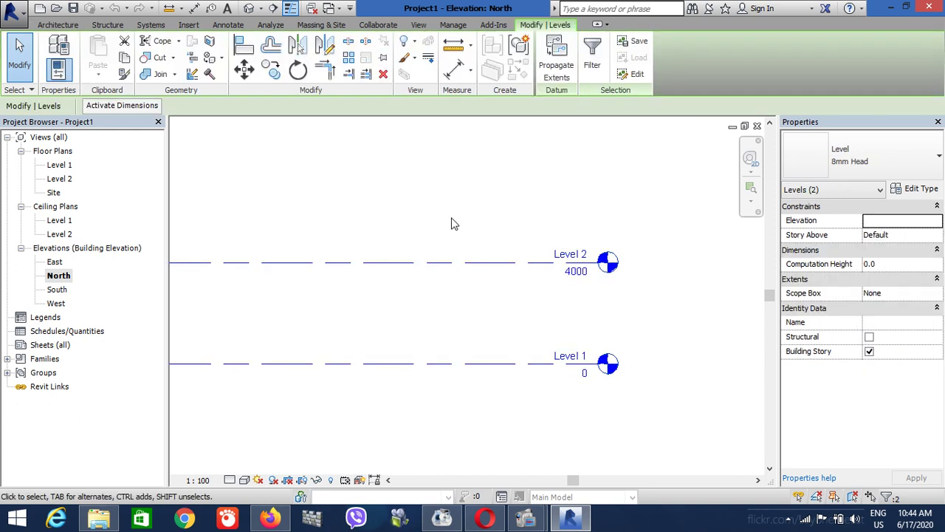
{"action": "scroll", "coordinate": [619, 323], "scroll_direction": "down", "scroll_amount": 4}
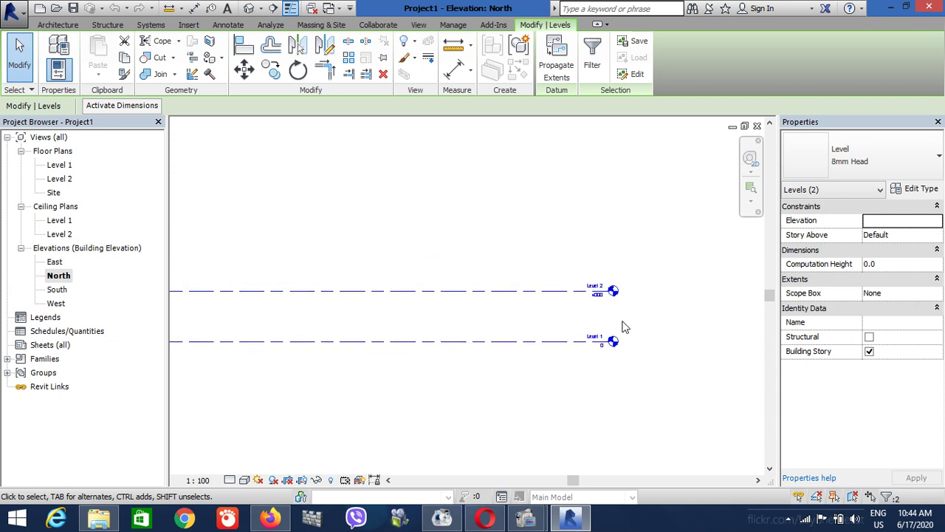
{"action": "left_click", "coordinate": [284, 217]}
{"action": "mouse_move", "coordinate": [216, 213]}
{"action": "left_mouse_down"}
{"action": "mouse_move", "coordinate": [673, 421]}
{"action": "mouse_move", "coordinate": [207, 238]}
{"action": "left_mouse_up"}
{"action": "left_click", "coordinate": [650, 433]}
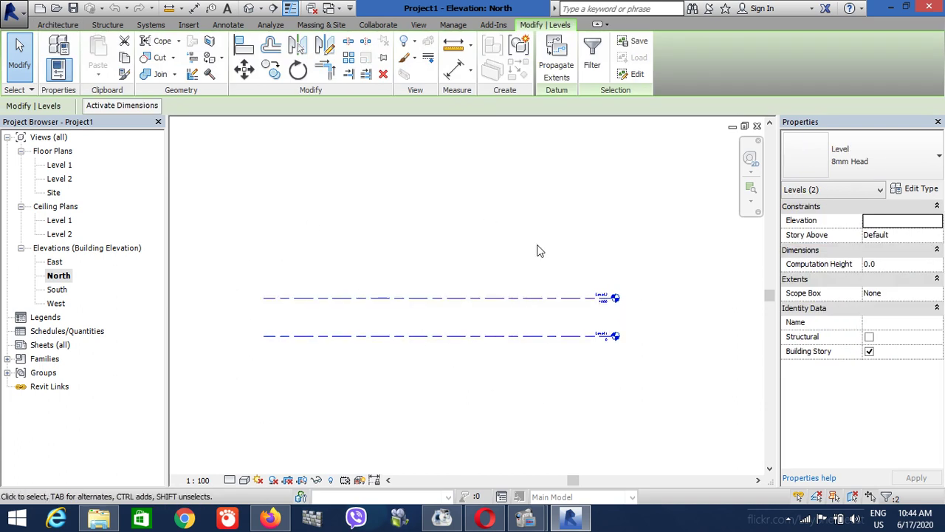
{"action": "left_click", "coordinate": [561, 272]}
{"action": "scroll", "coordinate": [617, 317], "scroll_direction": "up", "scroll_amount": 2}
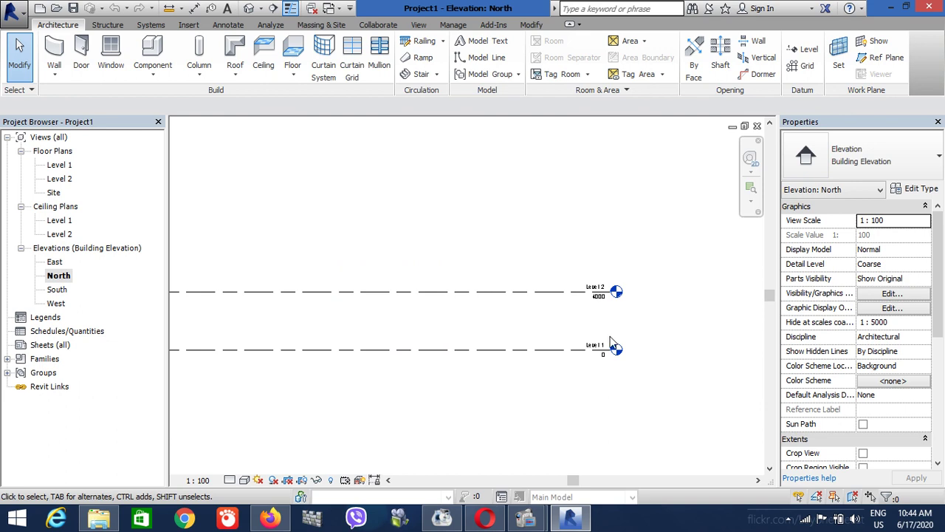
{"action": "scroll", "coordinate": [610, 340], "scroll_direction": "up", "scroll_amount": 1}
{"action": "scroll", "coordinate": [607, 341], "scroll_direction": "up", "scroll_amount": 1}
{"action": "scroll", "coordinate": [602, 344], "scroll_direction": "up", "scroll_amount": 1}
{"action": "scroll", "coordinate": [602, 343], "scroll_direction": "up", "scroll_amount": 1}
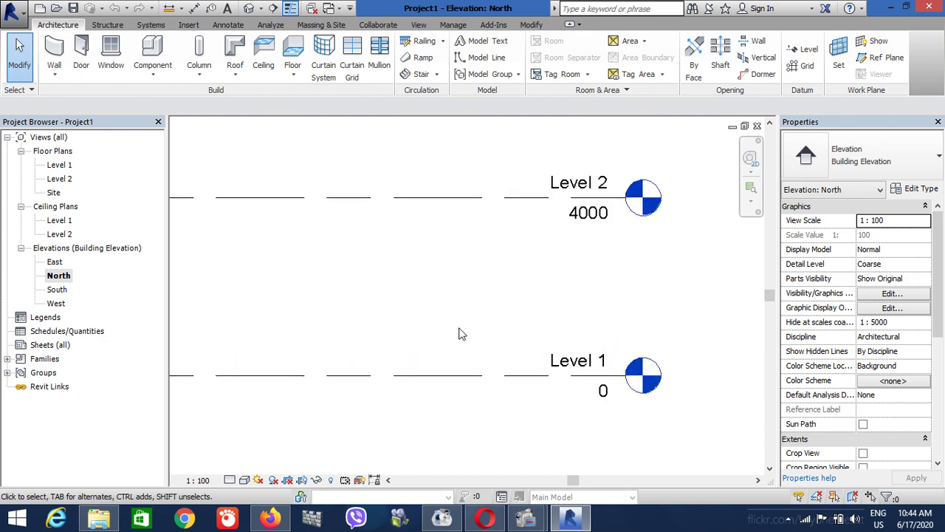
{"action": "left_click", "coordinate": [461, 378]}
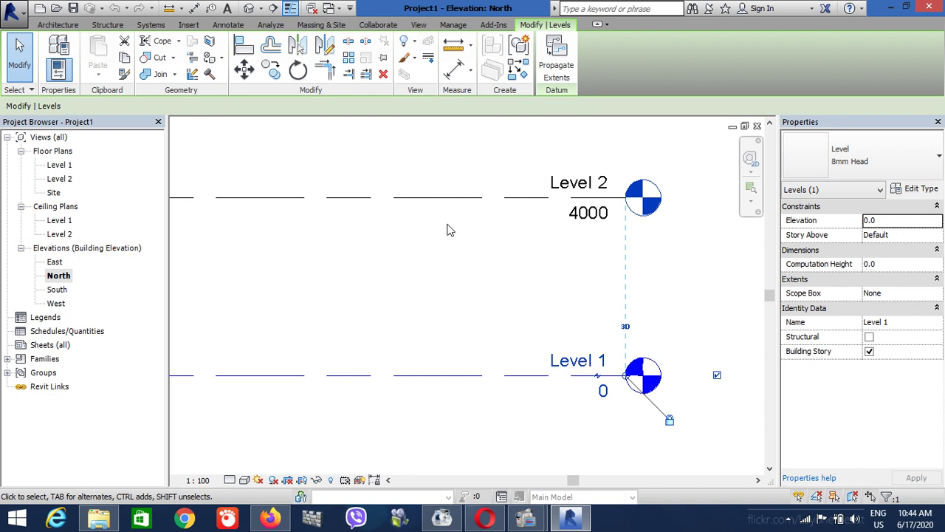
{"action": "left_click", "coordinate": [460, 202], "text": "ctrl"}
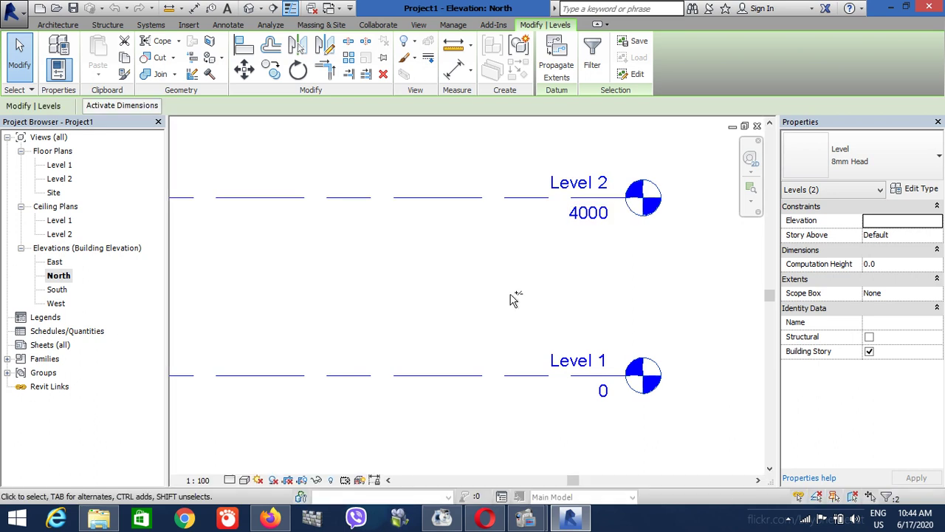
{"action": "left_click", "coordinate": [477, 197], "text": "shift"}
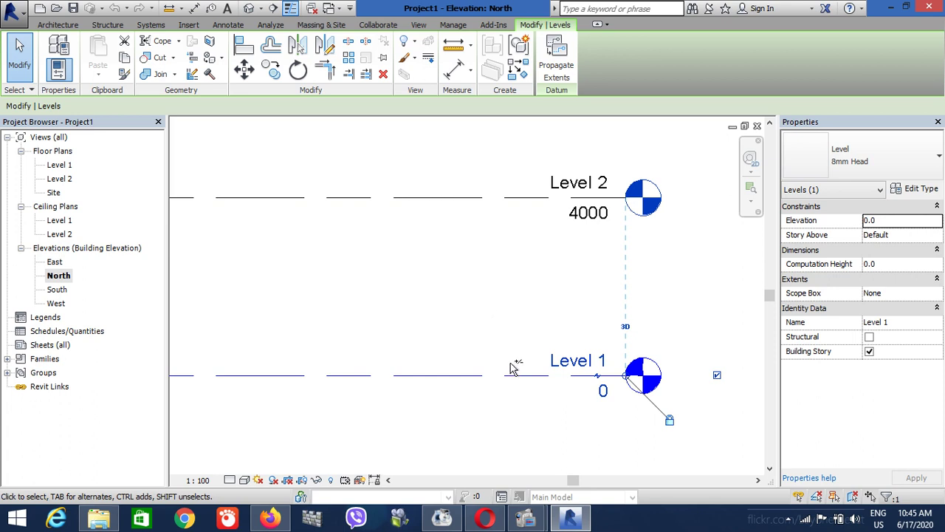
{"action": "left_click", "coordinate": [500, 337]}
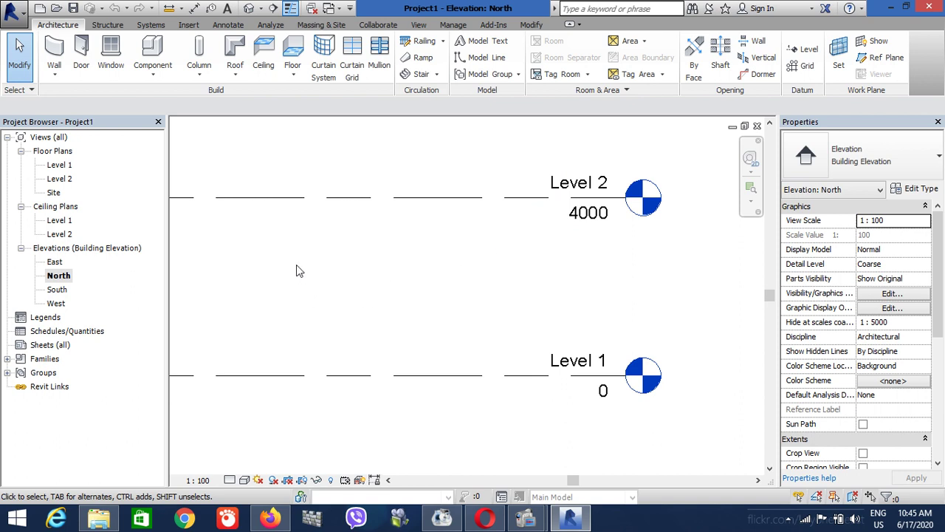
{"action": "left_click", "coordinate": [519, 380]}
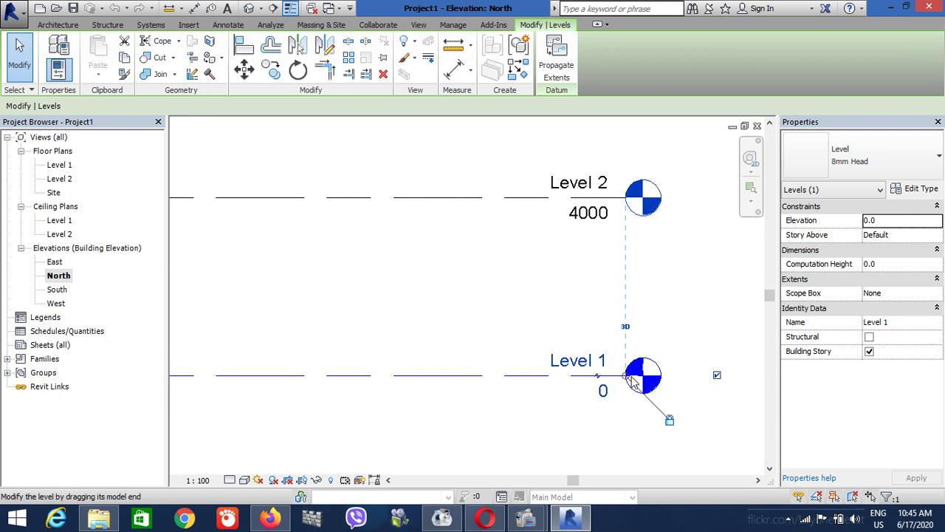
{"action": "scroll", "coordinate": [632, 380], "scroll_direction": "down", "scroll_amount": 2}
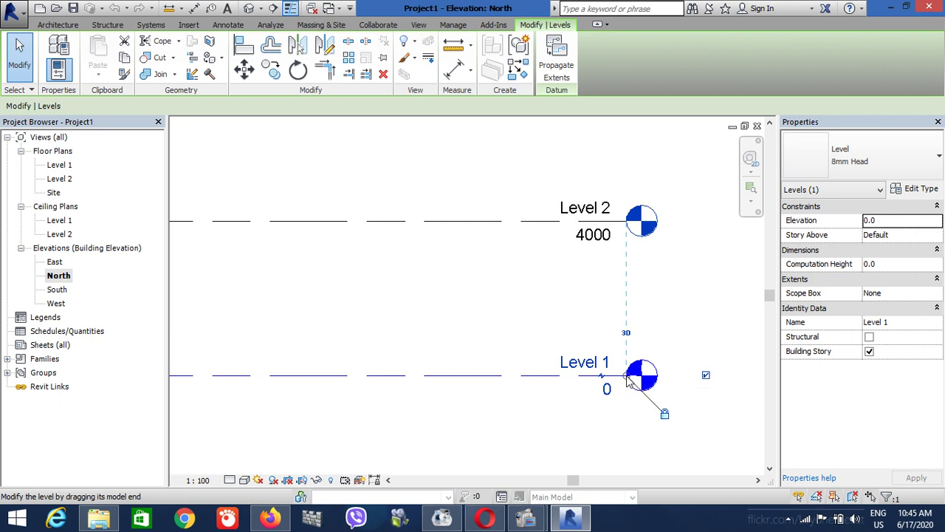
Drag the level ends right and back, then release Level 1's end alignment constraint
{"action": "mouse_move", "coordinate": [625, 375]}
{"action": "left_mouse_down"}
{"action": "mouse_move", "coordinate": [720, 376]}
{"action": "mouse_move", "coordinate": [406, 354]}
{"action": "left_mouse_up"}
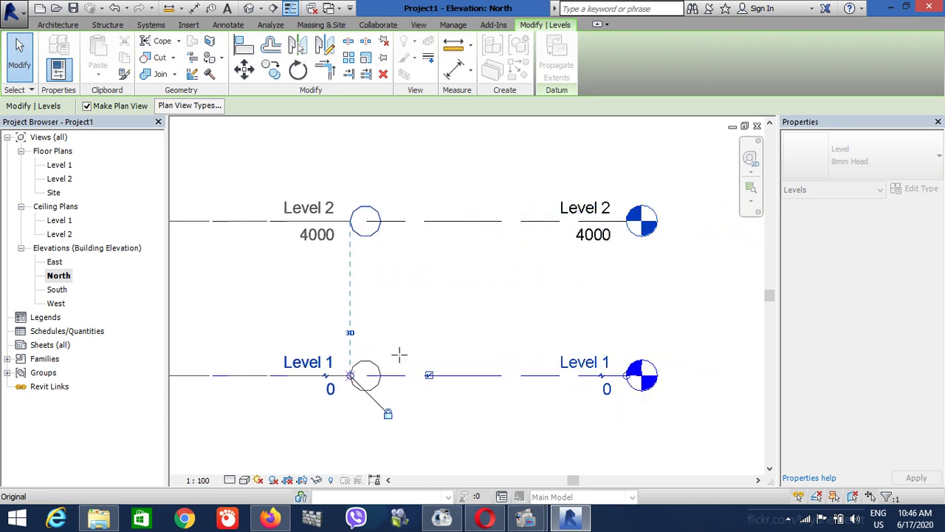
{"action": "mouse_move", "coordinate": [407, 354]}
{"action": "left_mouse_down"}
{"action": "mouse_move", "coordinate": [758, 378]}
{"action": "mouse_move", "coordinate": [499, 376]}
{"action": "left_mouse_up"}
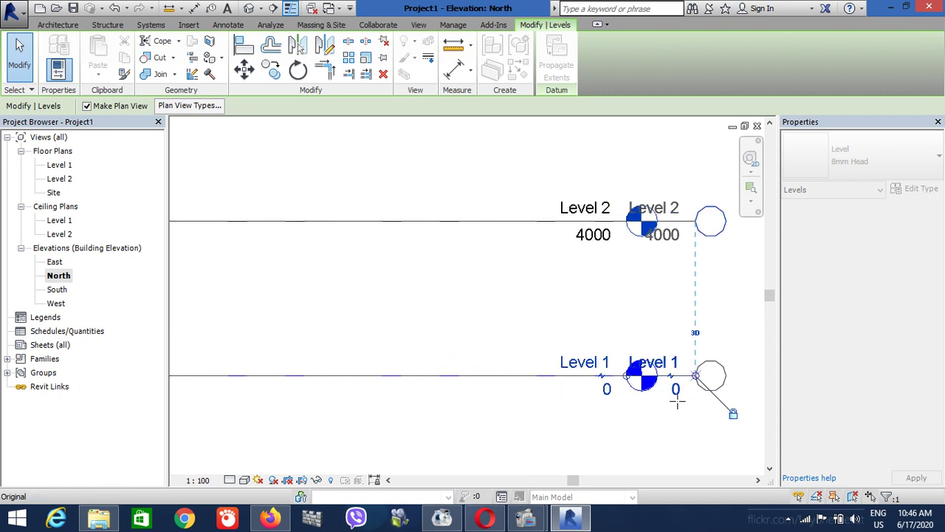
{"action": "mouse_move", "coordinate": [499, 376]}
{"action": "left_mouse_down"}
{"action": "mouse_move", "coordinate": [441, 376]}
{"action": "mouse_move", "coordinate": [702, 376]}
{"action": "mouse_move", "coordinate": [470, 377]}
{"action": "left_mouse_up"}
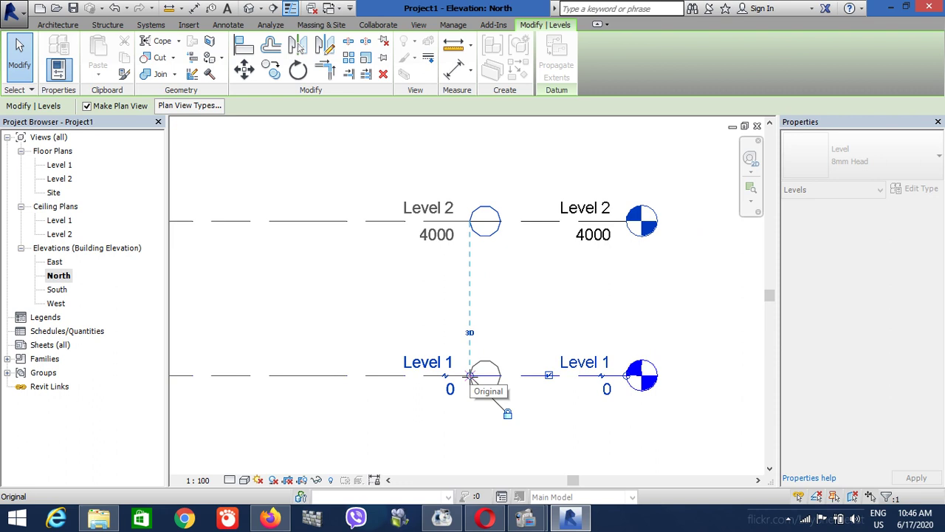
{"action": "mouse_move", "coordinate": [470, 377]}
{"action": "left_mouse_down"}
{"action": "mouse_move", "coordinate": [673, 377]}
{"action": "mouse_move", "coordinate": [390, 374]}
{"action": "mouse_move", "coordinate": [620, 374]}
{"action": "mouse_move", "coordinate": [507, 374]}
{"action": "left_mouse_up"}
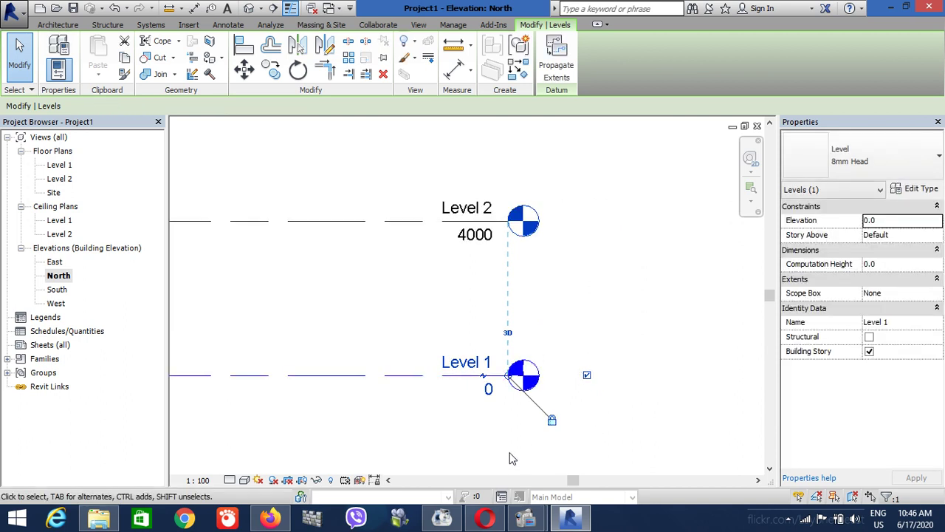
{"action": "left_click", "coordinate": [551, 421]}
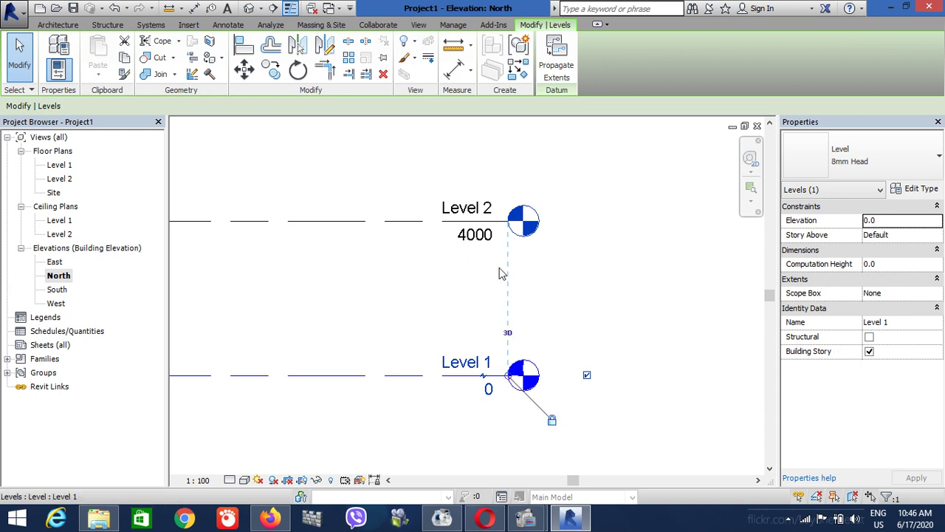
Move both levels' right ends together from Level 2 and compare Level 1 and Level 2 properties
{"action": "left_click", "coordinate": [410, 222]}
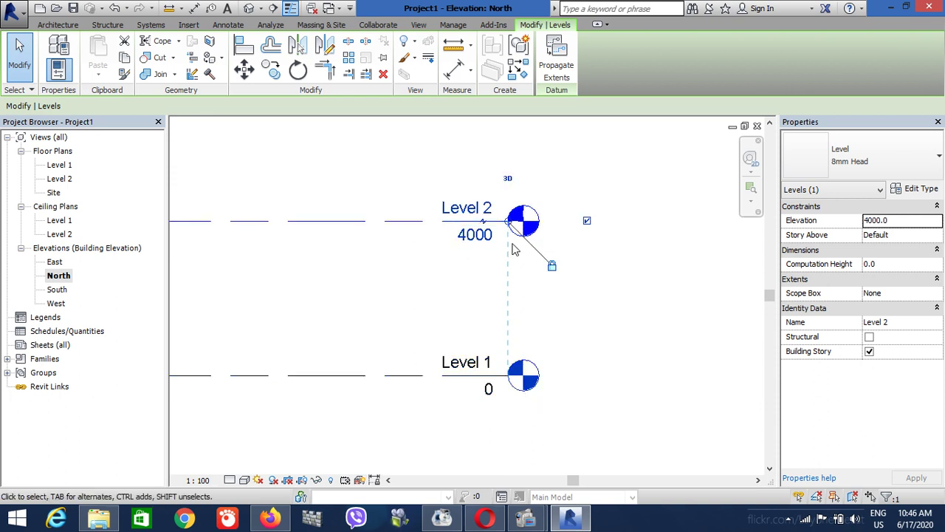
{"action": "left_click_drag", "start_coordinate": [508, 227], "coordinate": [491, 221]}
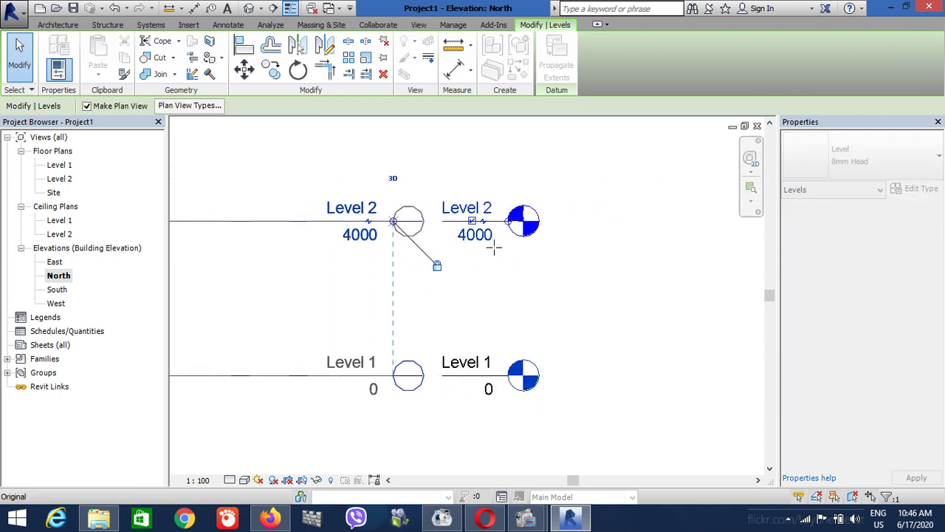
{"action": "mouse_move", "coordinate": [436, 234]}
{"action": "left_mouse_down"}
{"action": "mouse_move", "coordinate": [520, 249]}
{"action": "mouse_move", "coordinate": [468, 249]}
{"action": "left_mouse_up"}
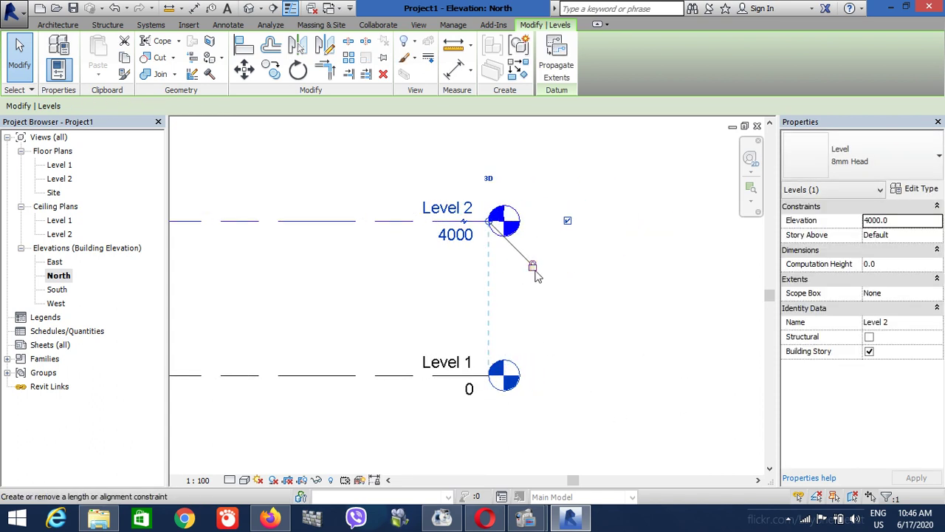
{"action": "left_click", "coordinate": [409, 376]}
{"action": "left_click", "coordinate": [410, 220]}
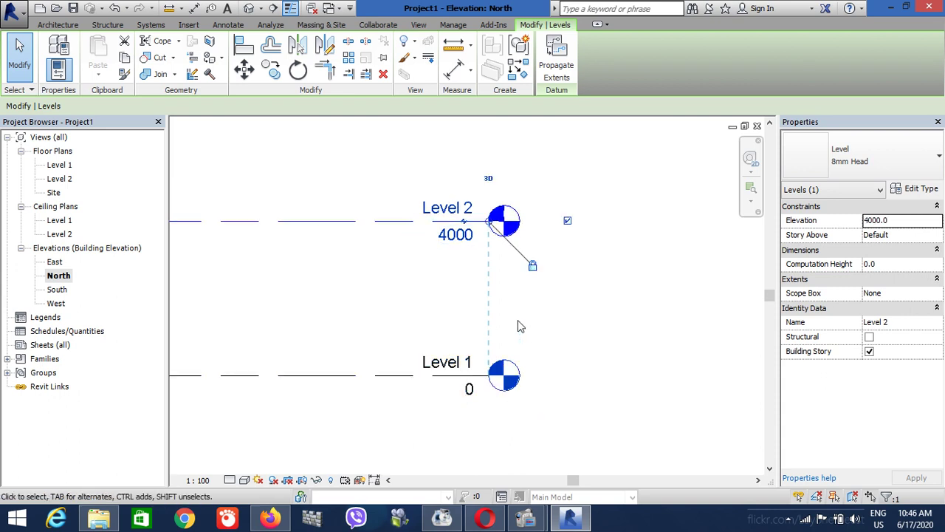
{"action": "left_click", "coordinate": [411, 376]}
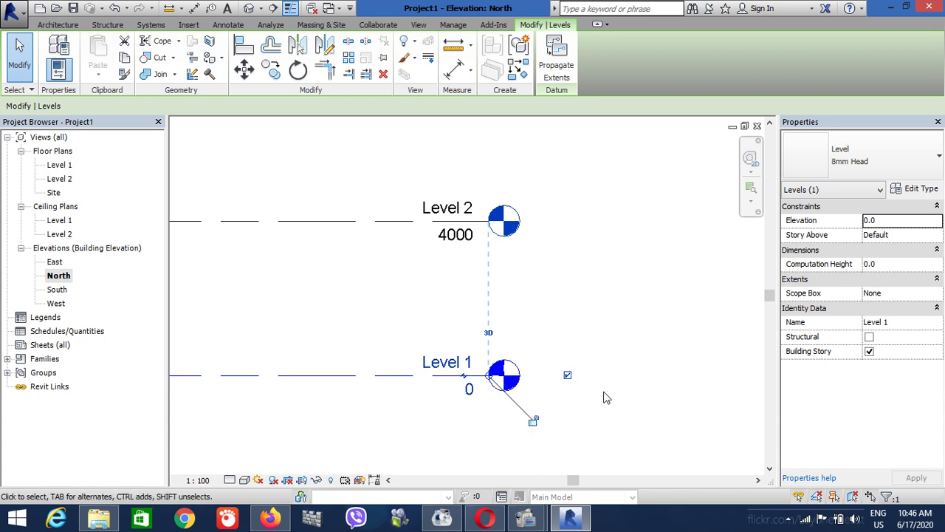
Snap Level 1's right end back beneath Level 2's head and lock the alignment padlock
{"action": "key", "text": "l"}
{"action": "key", "text": "l"}
{"action": "left_click", "coordinate": [491, 377]}
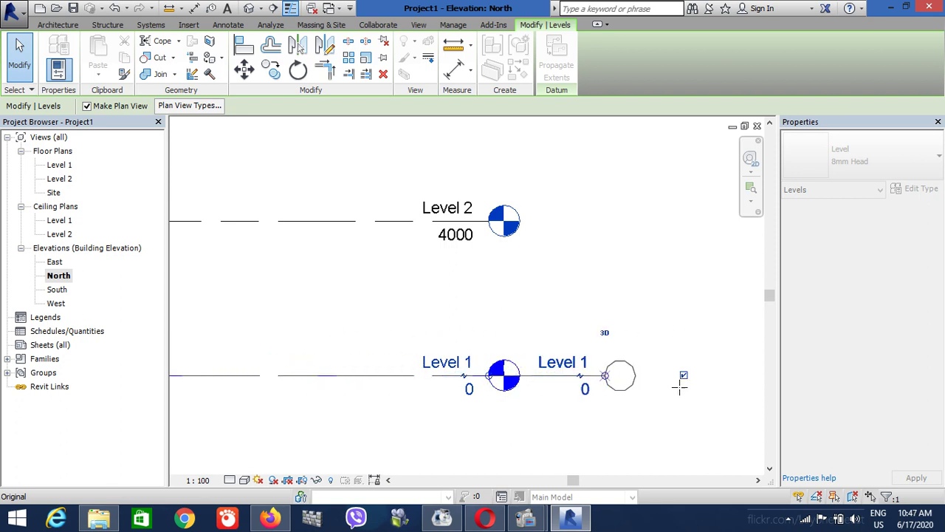
{"action": "left_click", "coordinate": [690, 377]}
{"action": "key", "text": "Escape"}
{"action": "key", "text": "Escape"}
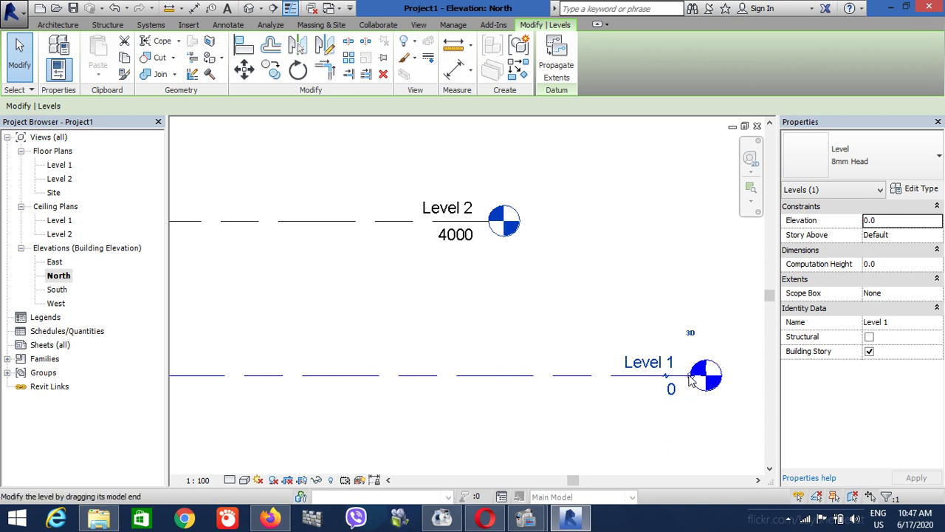
{"action": "left_click_drag", "start_coordinate": [691, 378], "coordinate": [488, 377]}
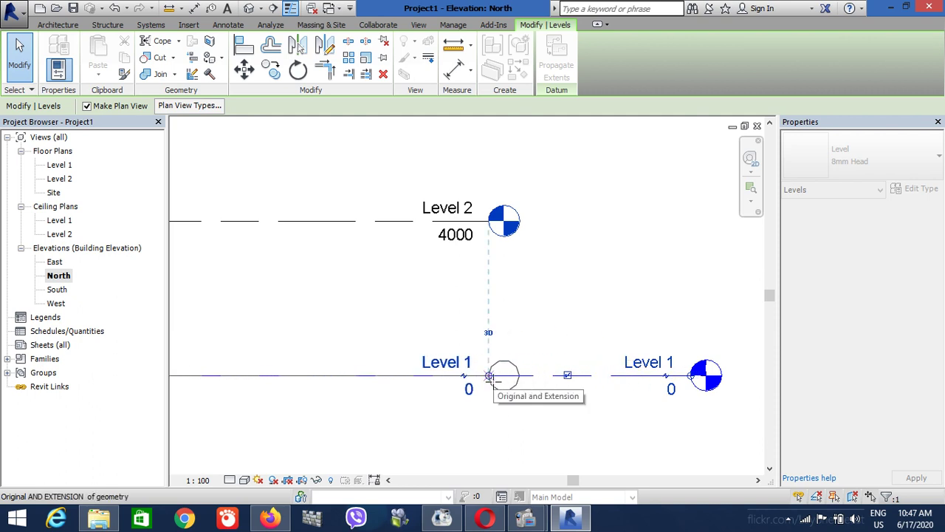
{"action": "left_click_drag", "start_coordinate": [489, 376], "coordinate": [490, 377]}
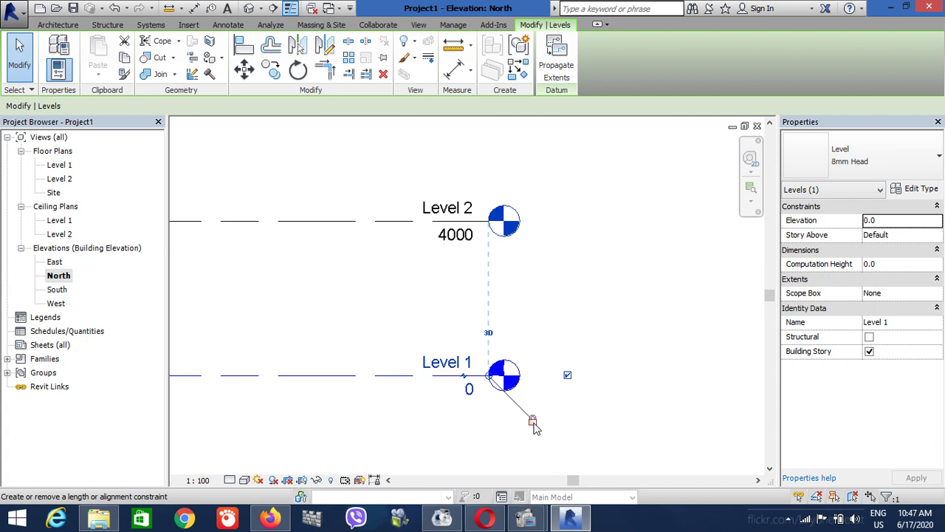
{"action": "left_click", "coordinate": [533, 421]}
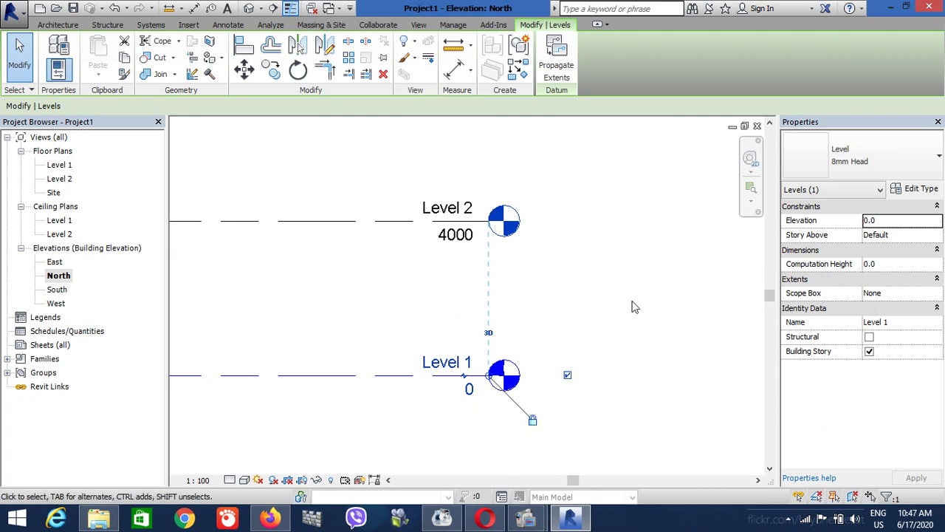
Zoom to fit and drag Level 1's left end rightward so both levels shorten together
{"action": "scroll", "coordinate": [709, 369], "scroll_direction": "down", "scroll_amount": 2}
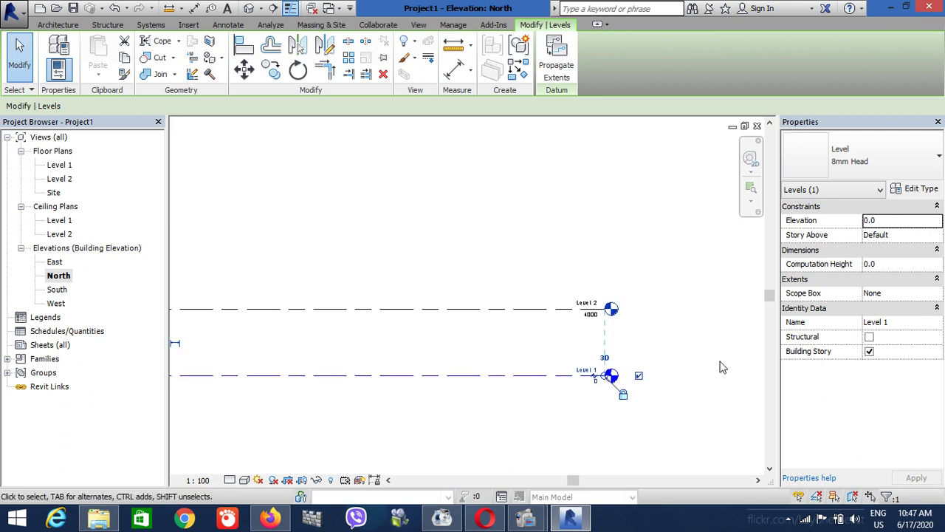
{"action": "scroll", "coordinate": [722, 367], "scroll_direction": "up", "scroll_amount": 1}
{"action": "scroll", "coordinate": [599, 370], "scroll_direction": "up", "scroll_amount": 3}
{"action": "scroll", "coordinate": [598, 369], "scroll_direction": "down", "scroll_amount": 1}
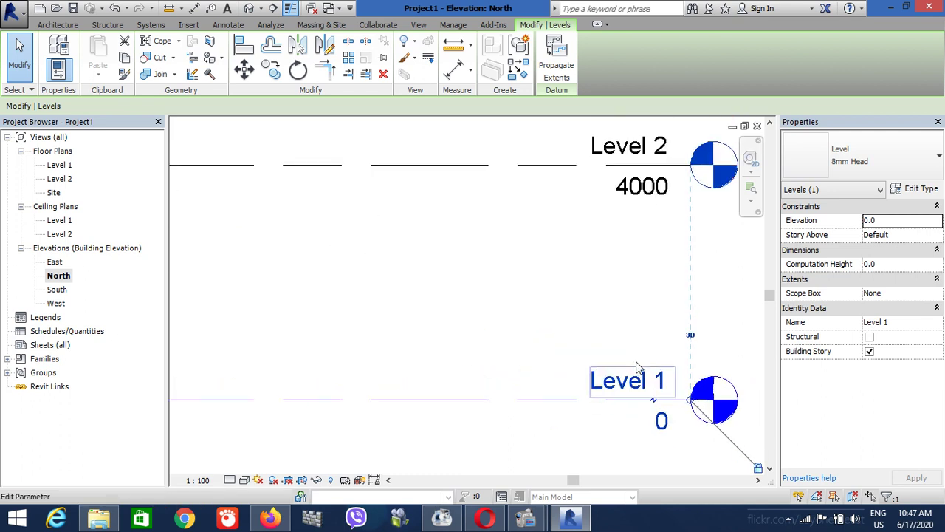
{"action": "key", "text": "z"}
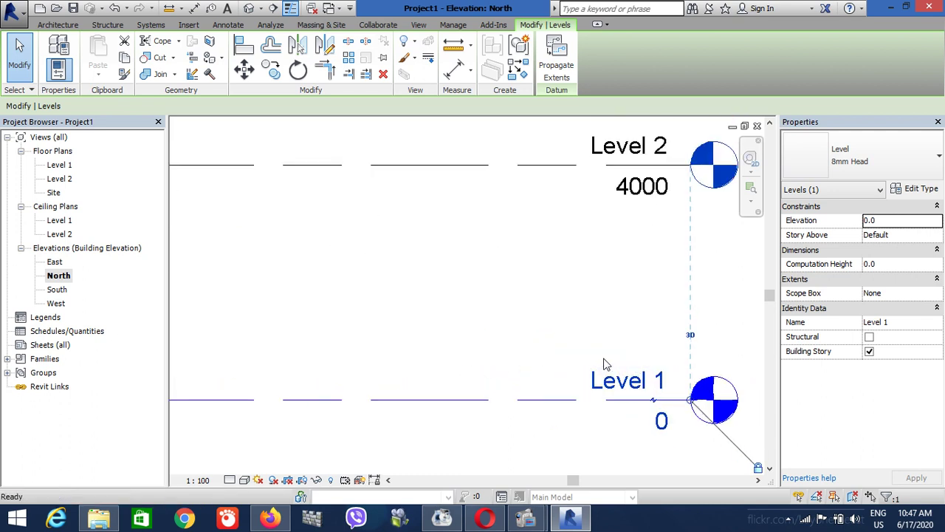
{"action": "key", "text": "f"}
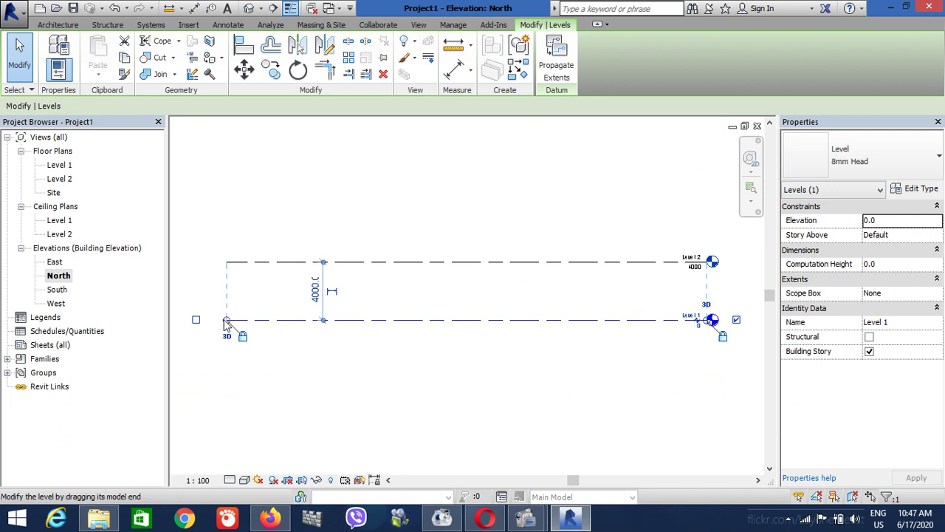
{"action": "left_click_drag", "start_coordinate": [227, 323], "coordinate": [284, 349]}
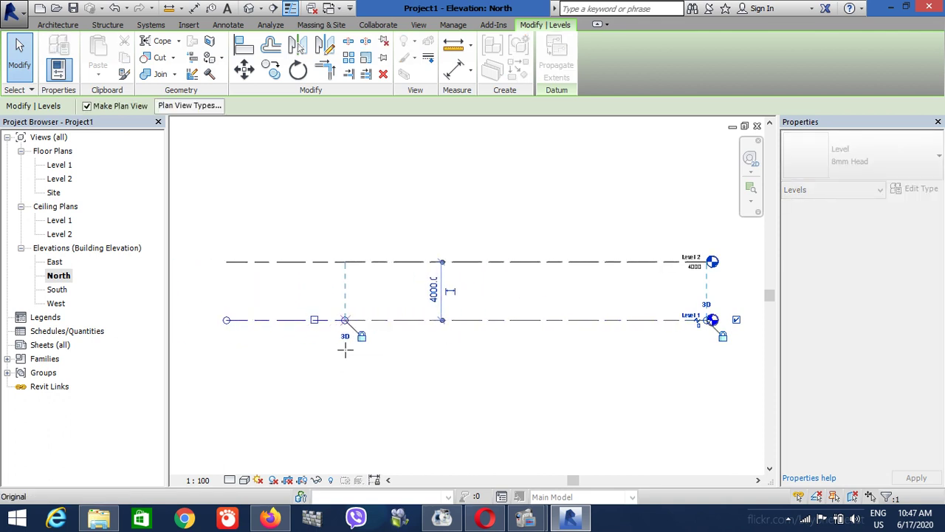
{"action": "left_click_drag", "start_coordinate": [285, 348], "coordinate": [344, 344]}
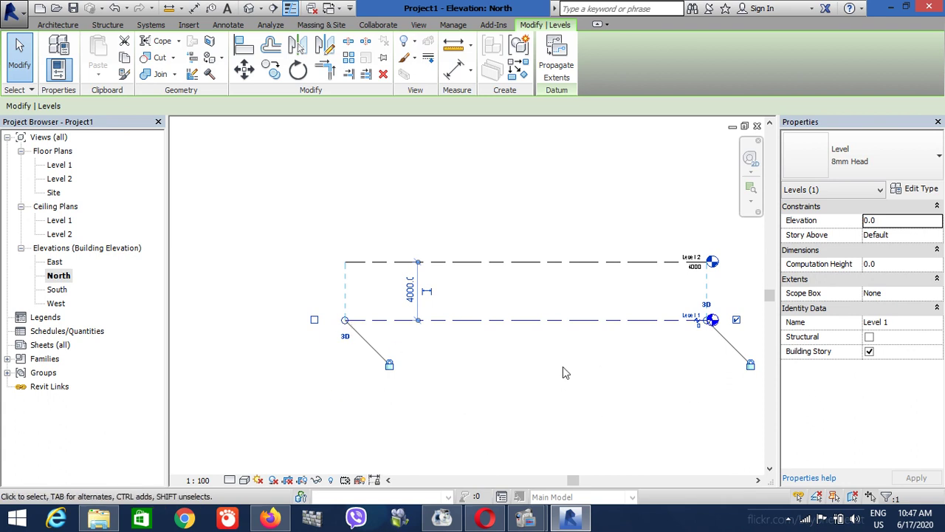
{"action": "left_click", "coordinate": [290, 245]}
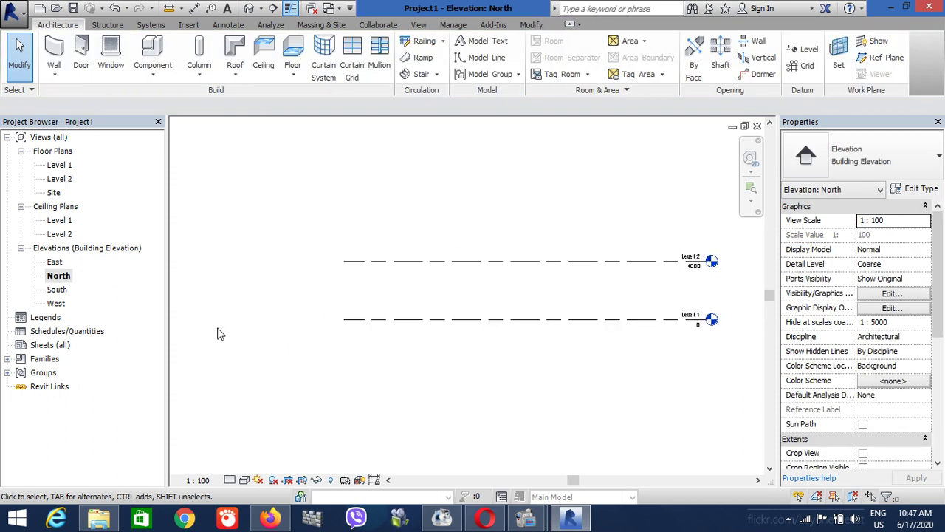
{"action": "scroll", "coordinate": [751, 291], "scroll_direction": "down", "scroll_amount": 2}
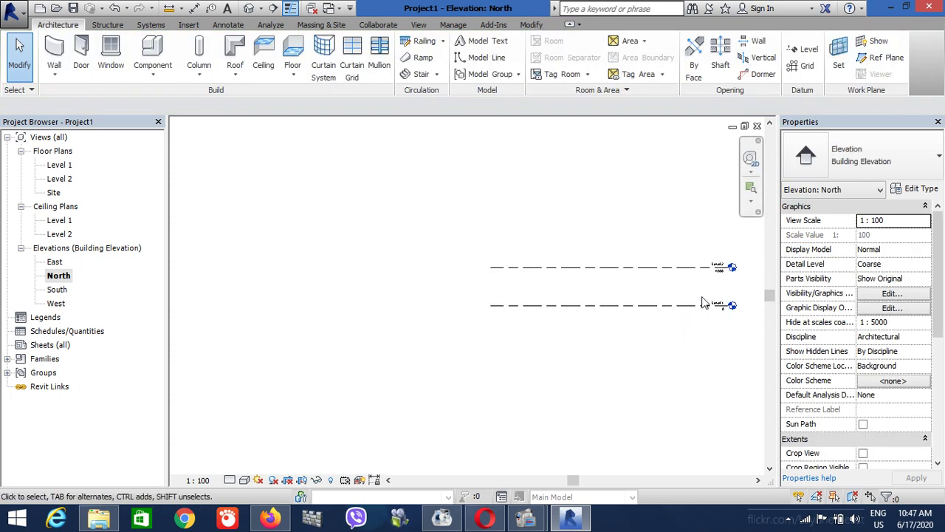
{"action": "scroll", "coordinate": [764, 284], "scroll_direction": "up", "scroll_amount": 1}
{"action": "scroll", "coordinate": [753, 280], "scroll_direction": "up", "scroll_amount": 1}
{"action": "scroll", "coordinate": [731, 281], "scroll_direction": "down", "scroll_amount": 2}
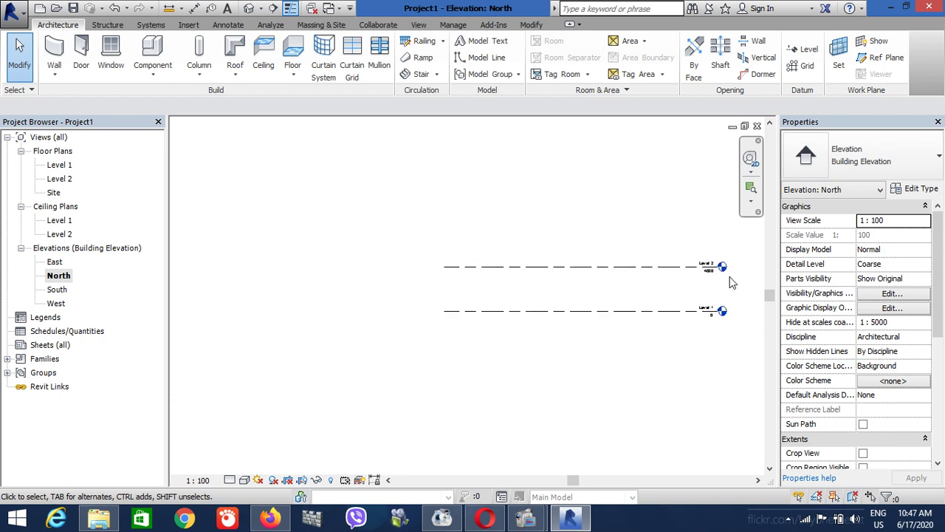
{"action": "scroll", "coordinate": [716, 285], "scroll_direction": "down", "scroll_amount": 2}
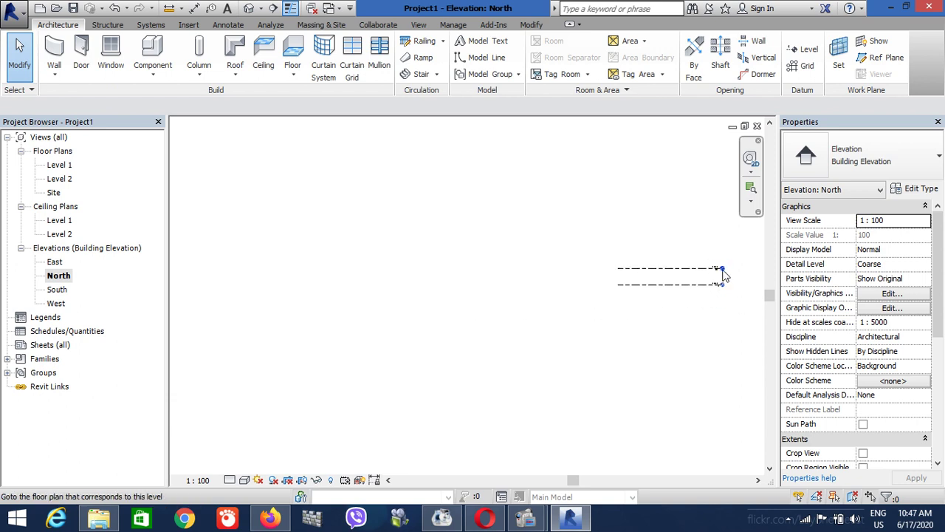
{"action": "scroll", "coordinate": [713, 296], "scroll_direction": "down", "scroll_amount": 1}
{"action": "scroll", "coordinate": [720, 302], "scroll_direction": "down", "scroll_amount": 1}
{"action": "scroll", "coordinate": [724, 304], "scroll_direction": "down", "scroll_amount": 1}
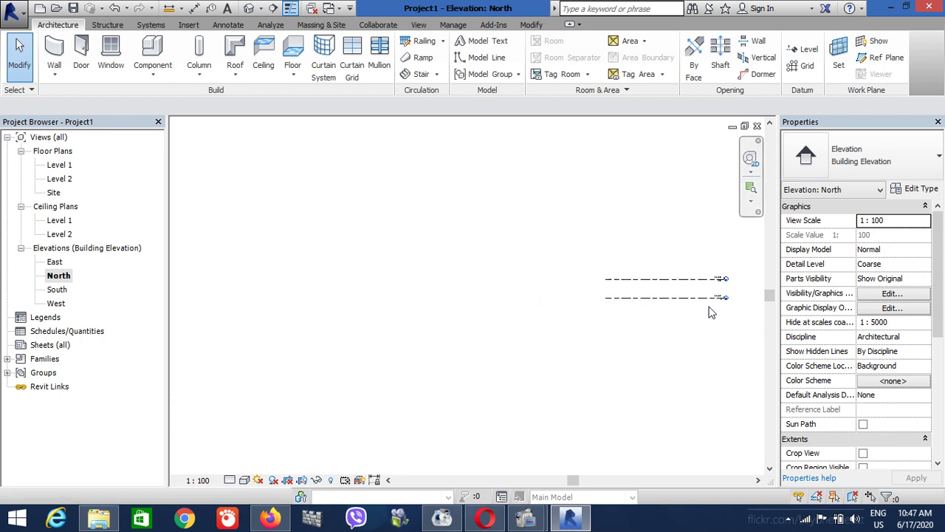
{"action": "key", "text": "a"}
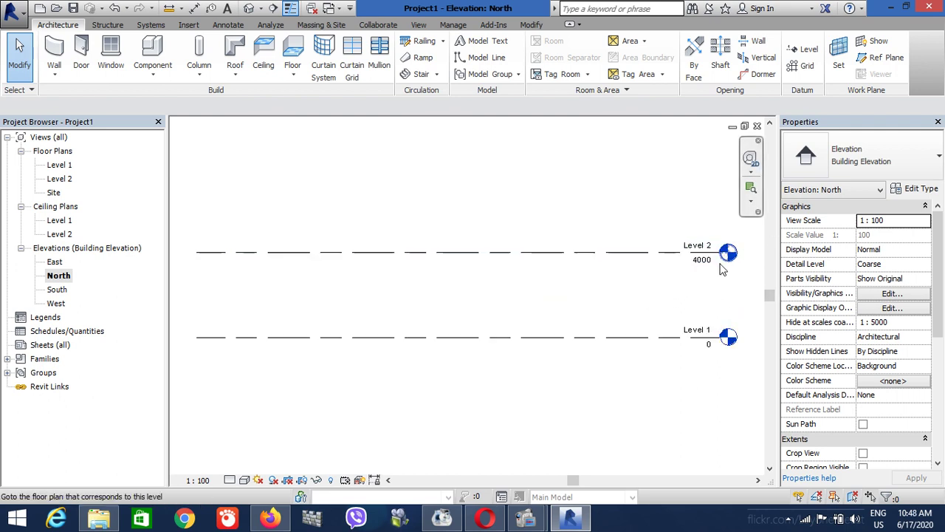
{"action": "left_click", "coordinate": [658, 259]}
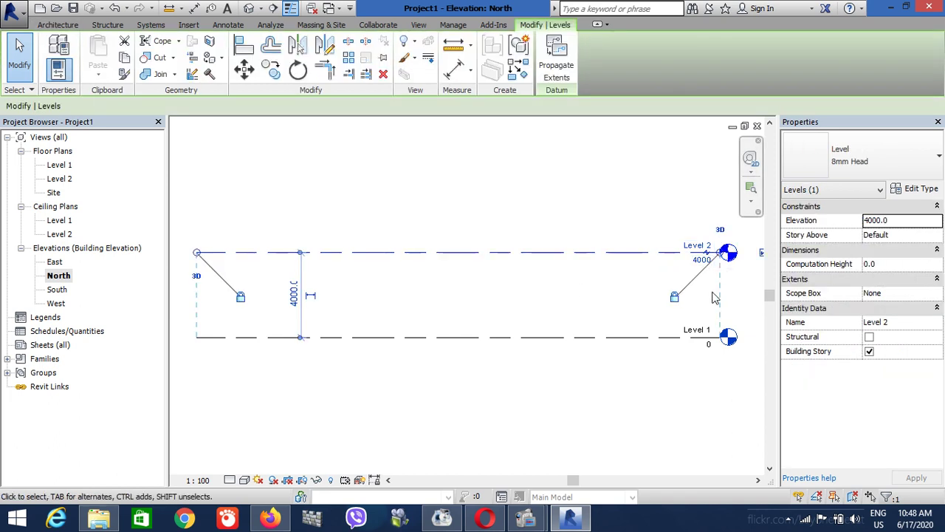
Select Level 2 and zoom out so both full level lines fit the view
{"action": "left_click", "coordinate": [613, 301]}
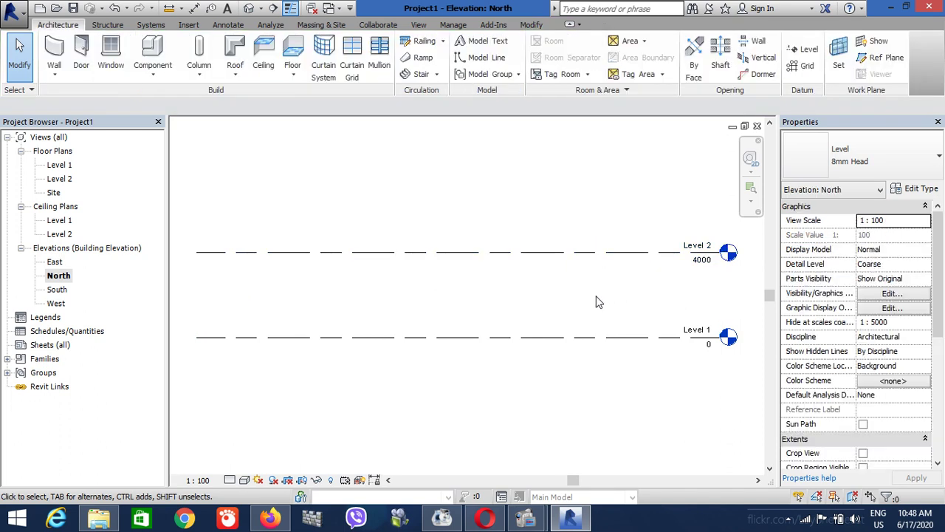
{"action": "left_click", "coordinate": [623, 254]}
{"action": "scroll", "coordinate": [743, 288], "scroll_direction": "down", "scroll_amount": 2}
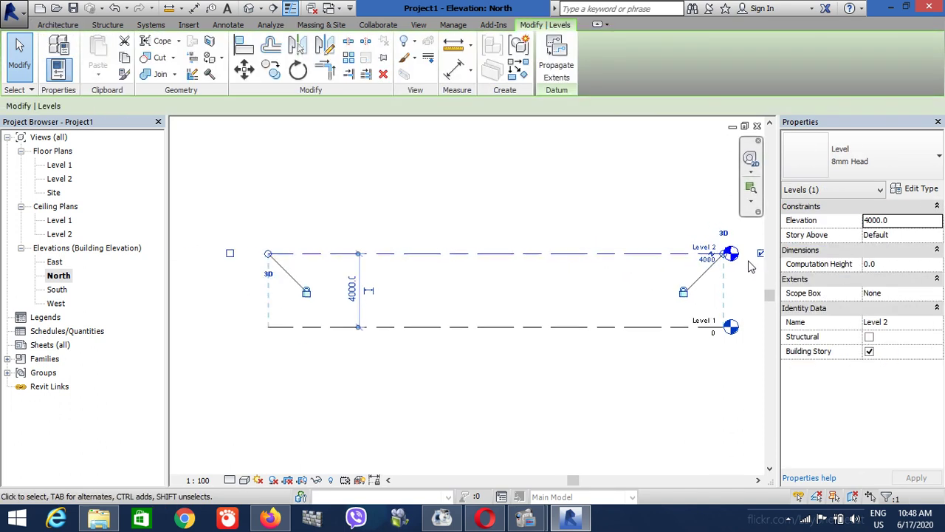
{"action": "scroll", "coordinate": [440, 288], "scroll_direction": "down", "scroll_amount": 1}
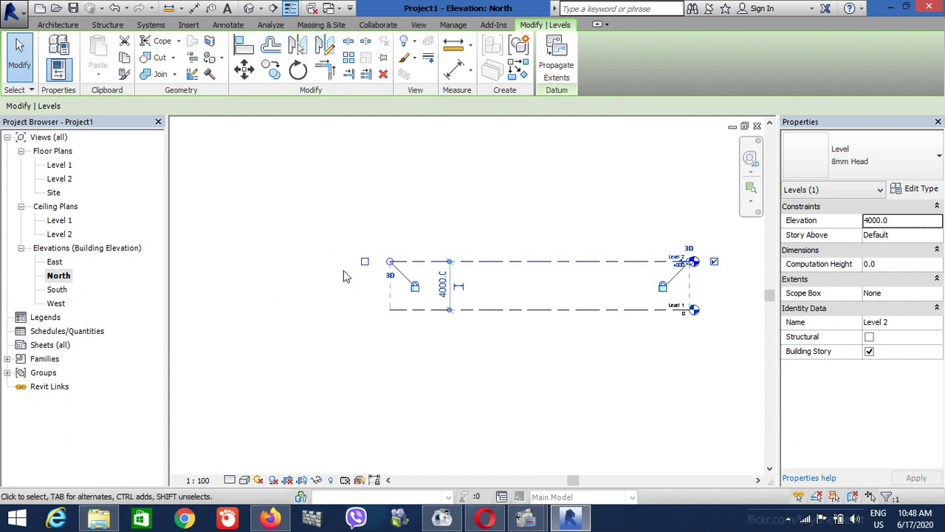
{"action": "scroll", "coordinate": [713, 266], "scroll_direction": "up", "scroll_amount": 3}
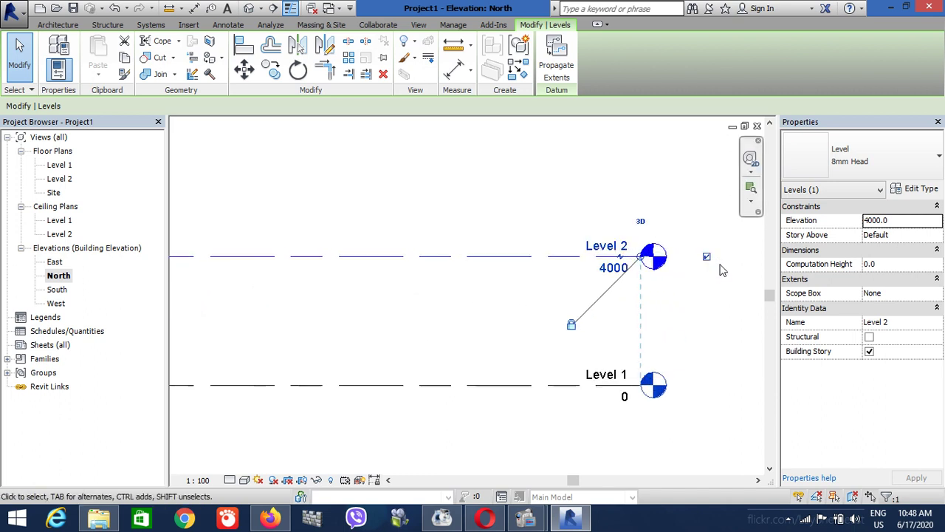
{"action": "scroll", "coordinate": [711, 270], "scroll_direction": "up", "scroll_amount": 2}
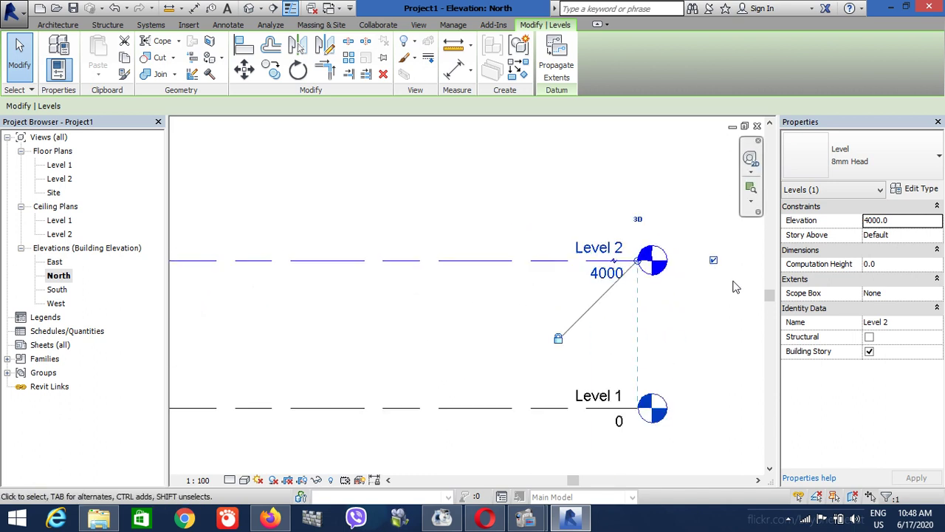
{"action": "scroll", "coordinate": [734, 290], "scroll_direction": "down", "scroll_amount": 2}
{"action": "scroll", "coordinate": [733, 292], "scroll_direction": "up", "scroll_amount": 2}
{"action": "scroll", "coordinate": [725, 297], "scroll_direction": "up", "scroll_amount": 1}
{"action": "scroll", "coordinate": [703, 318], "scroll_direction": "up", "scroll_amount": 1}
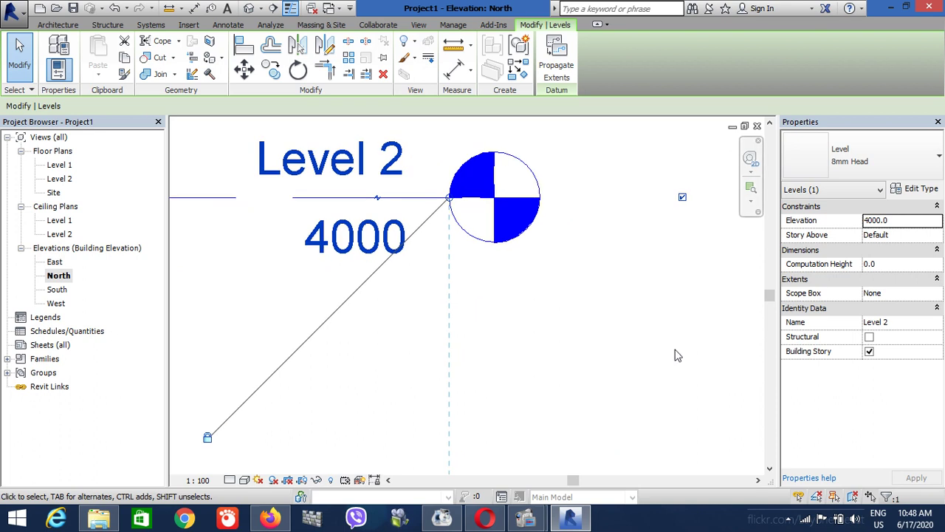
{"action": "scroll", "coordinate": [665, 373], "scroll_direction": "down", "scroll_amount": 2}
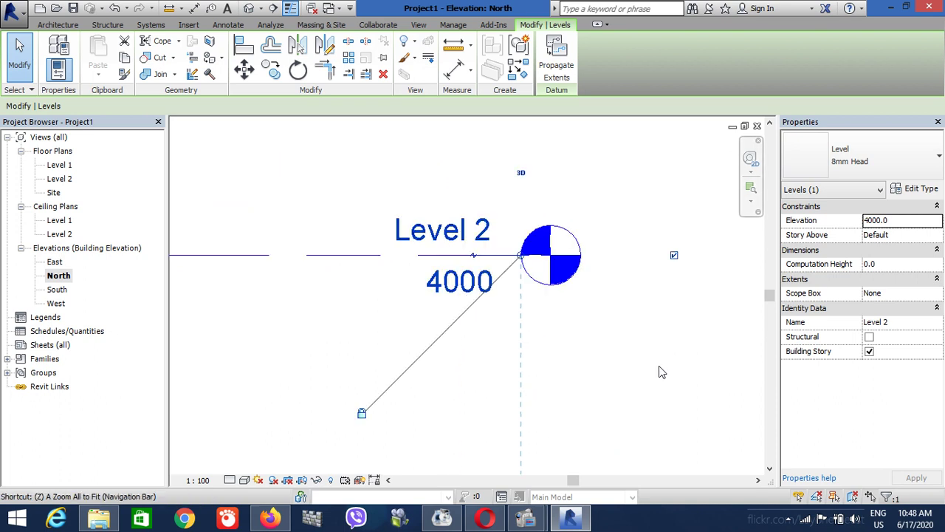
{"action": "middle_click", "coordinate": [660, 373]}
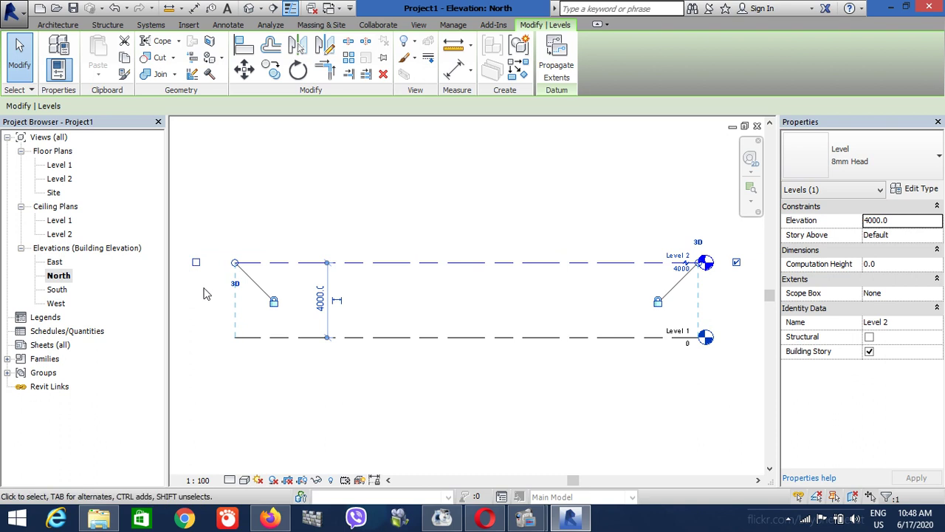
Toggle Level 2's left-end head on and off, keeping only the right head, then deselect
{"action": "left_click", "coordinate": [196, 263]}
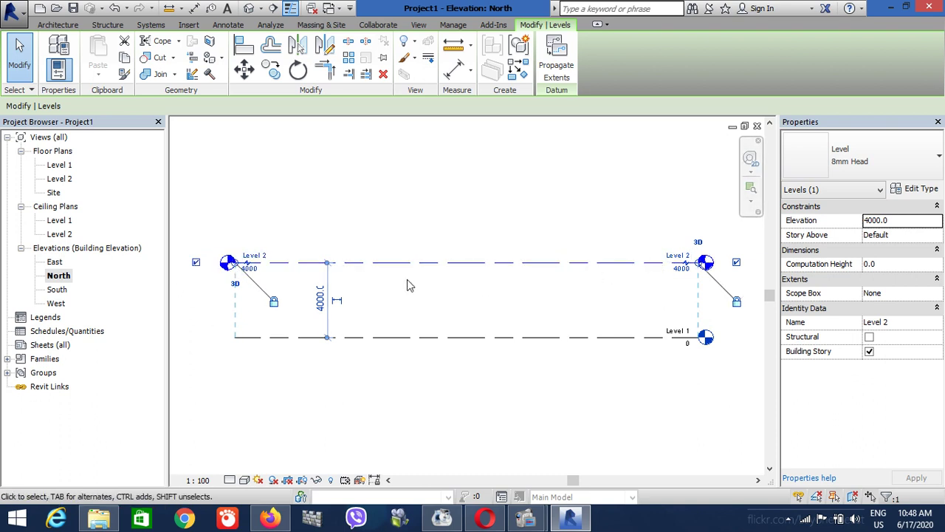
{"action": "left_click", "coordinate": [196, 264]}
{"action": "left_click", "coordinate": [195, 263]}
{"action": "left_click", "coordinate": [196, 263]}
{"action": "left_click", "coordinate": [551, 213]}
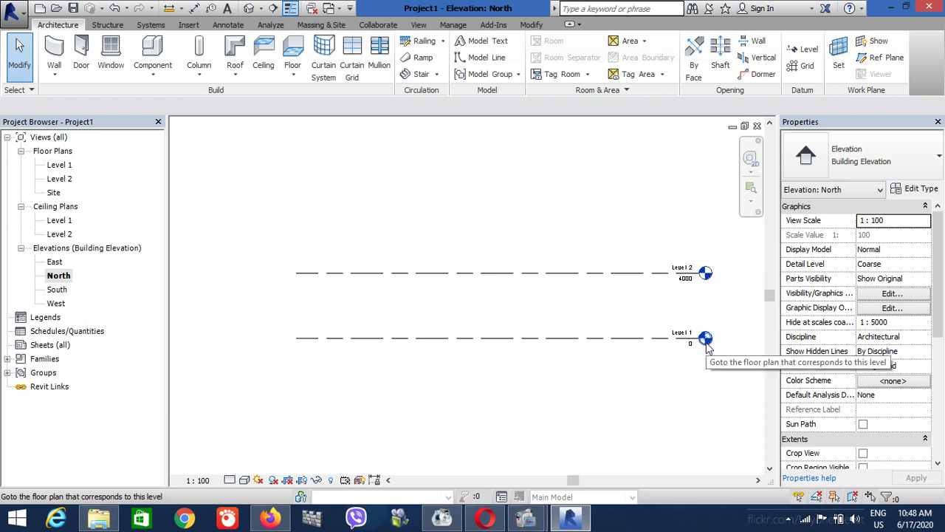
Zoom into the level heads, select Level 1 and try its name edit, then cancel it
{"action": "scroll", "coordinate": [706, 347], "scroll_direction": "up", "scroll_amount": 3}
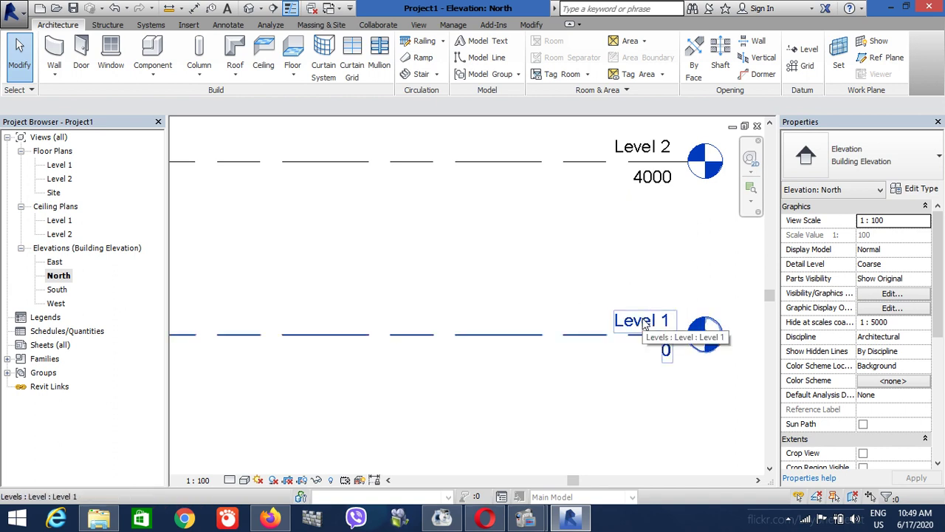
{"action": "left_click", "coordinate": [643, 325]}
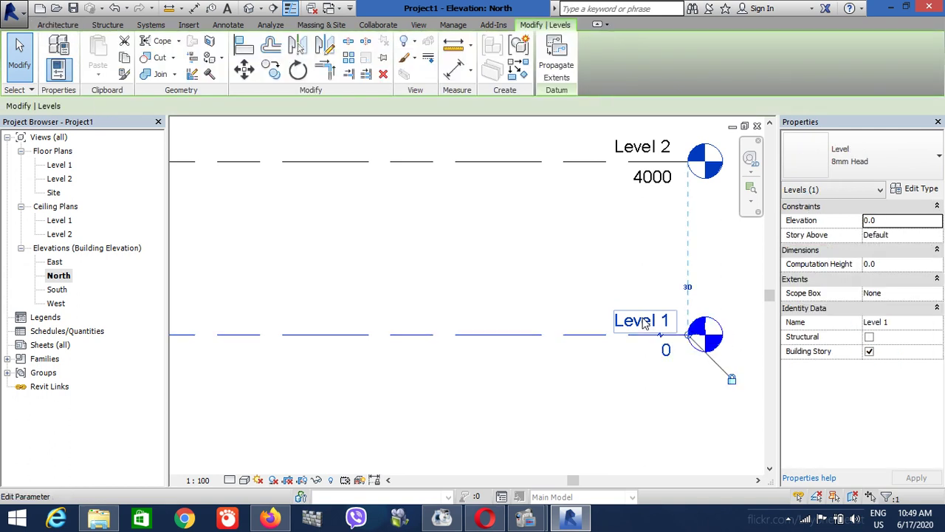
{"action": "left_click", "coordinate": [643, 322]}
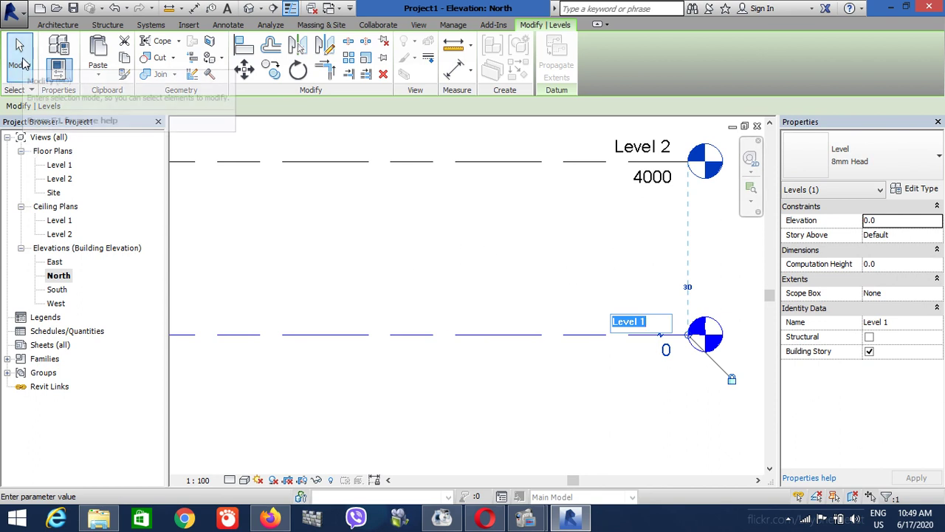
{"action": "left_click", "coordinate": [322, 207]}
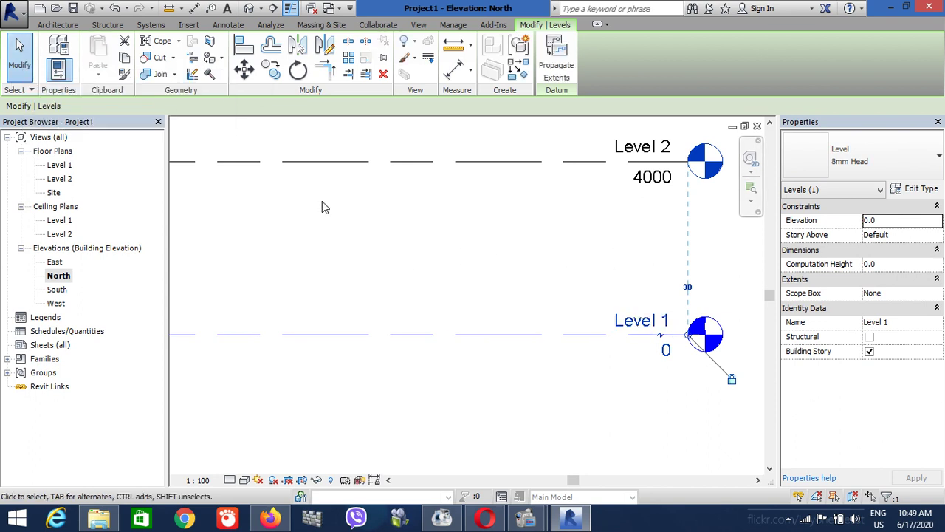
{"action": "left_click", "coordinate": [352, 219]}
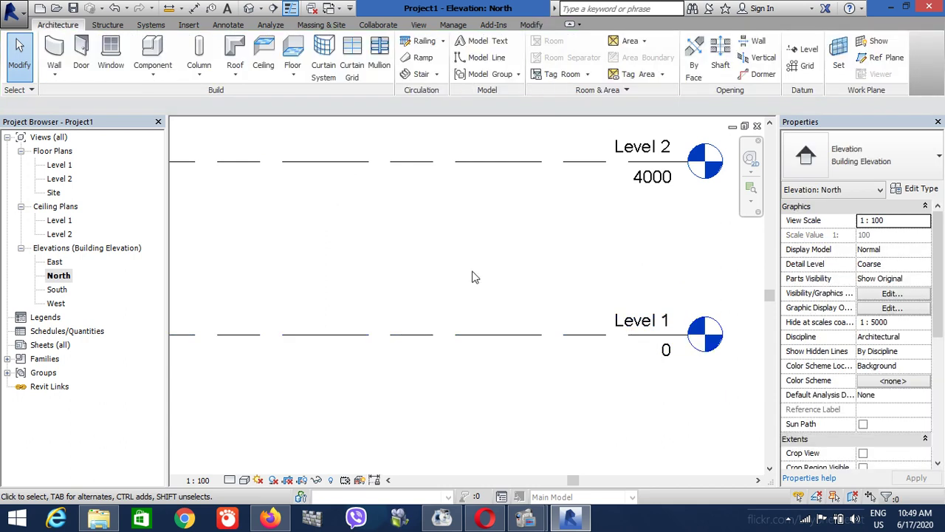
Reselect Level 1 and open its 'Level 1' name label for in-place editing
{"action": "left_click", "coordinate": [588, 335]}
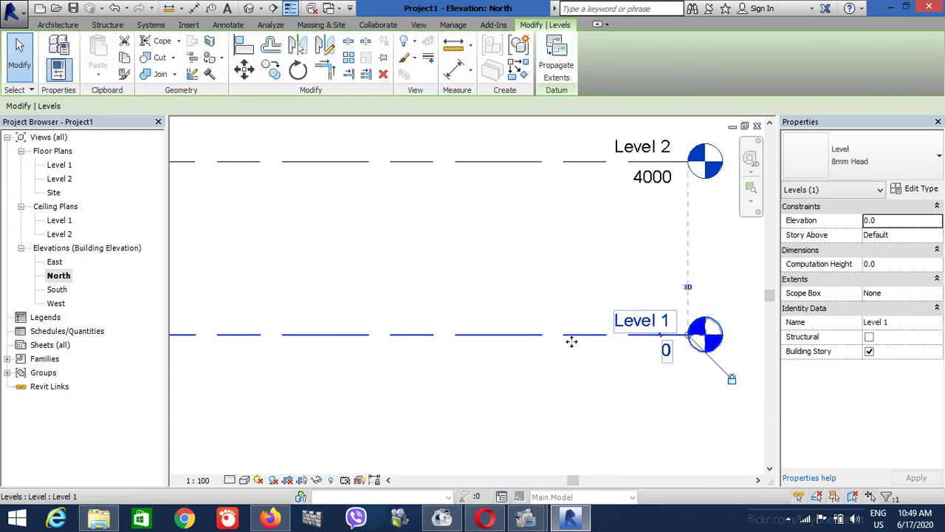
{"action": "left_click", "coordinate": [345, 259]}
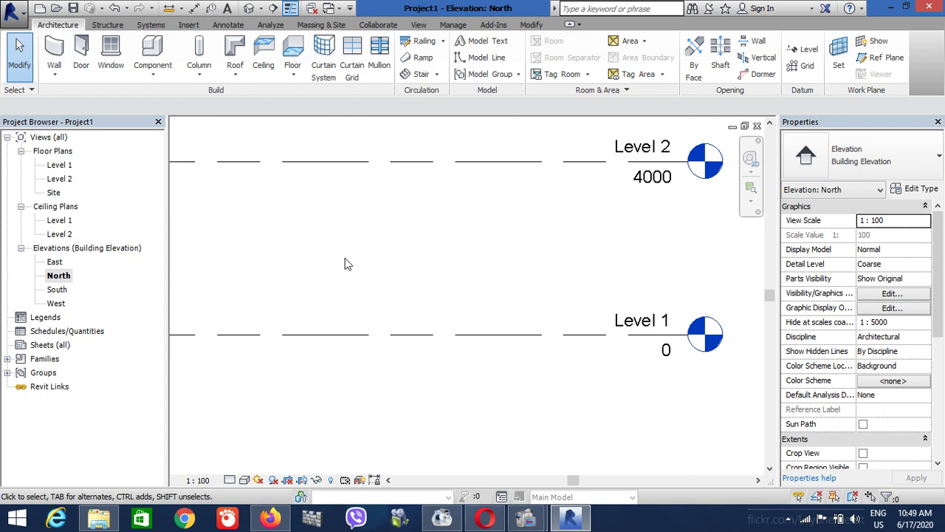
{"action": "left_click", "coordinate": [602, 343]}
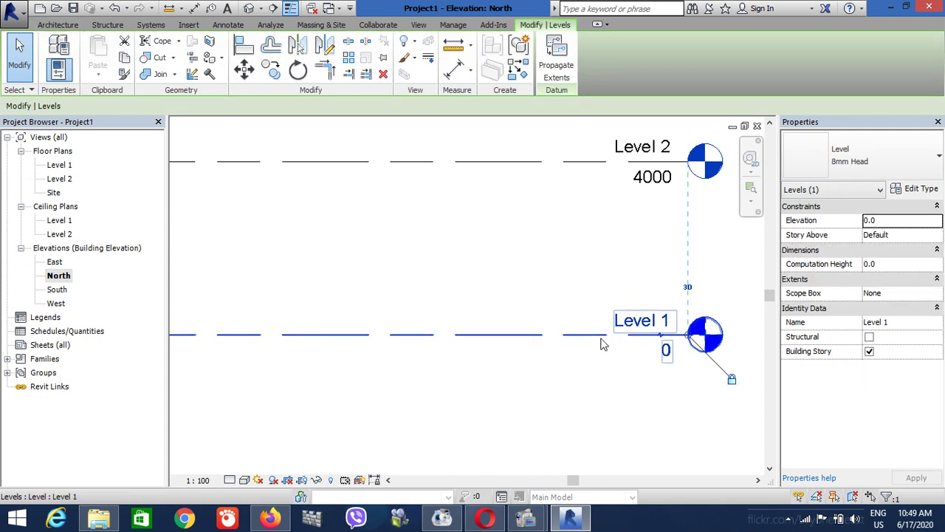
{"action": "left_click", "coordinate": [540, 287]}
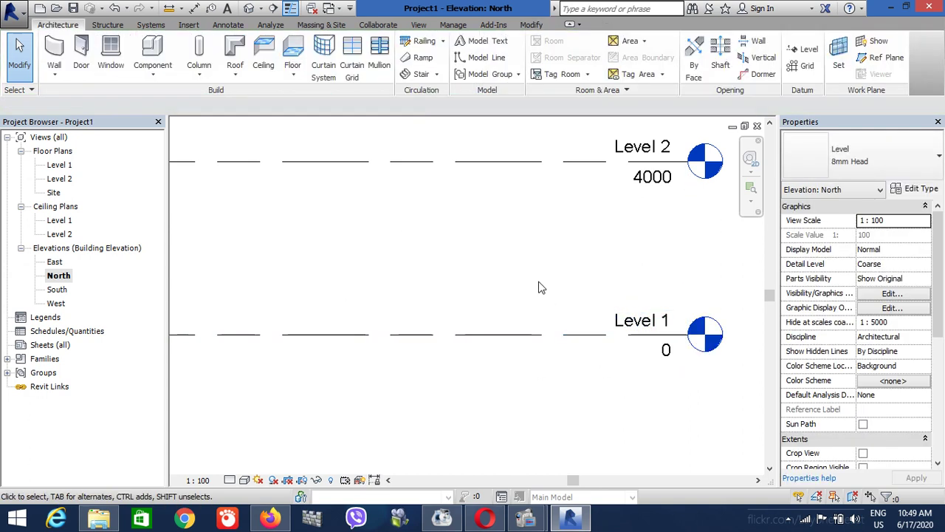
{"action": "left_click", "coordinate": [649, 330]}
{"action": "left_click", "coordinate": [650, 326]}
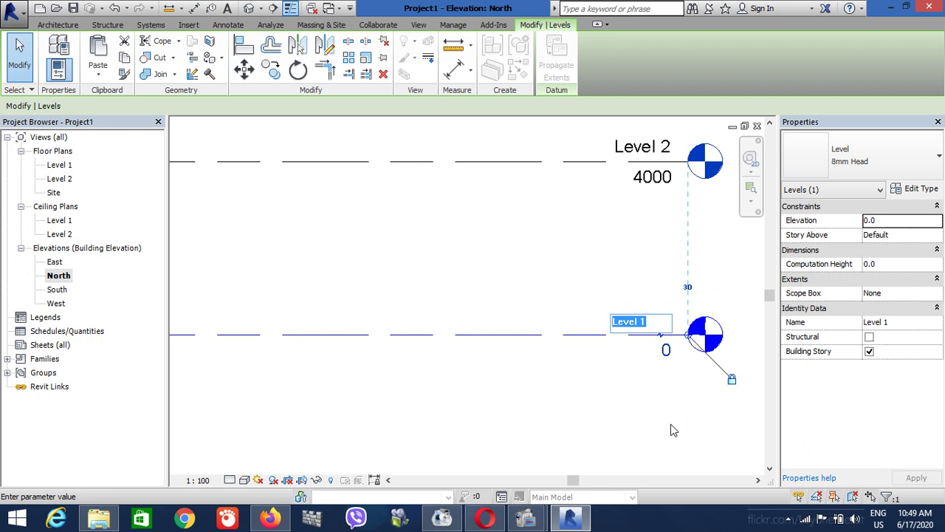
Rename Level 1 to 'ground floor level', also renaming its floor and ceiling plan views
{"action": "type", "text": "groun"}
{"action": "type", "text": "d floo"}
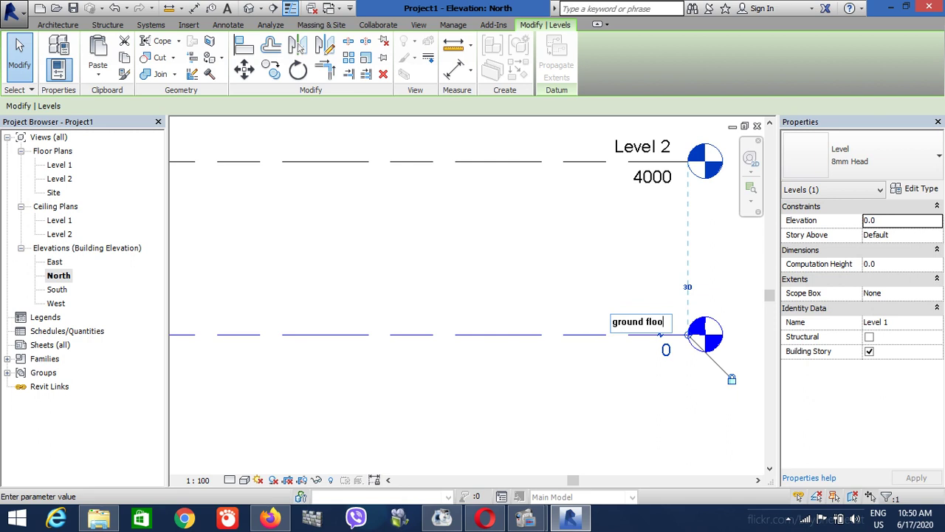
{"action": "type", "text": "r lev"}
{"action": "type", "text": "el"}
{"action": "key", "text": "Return"}
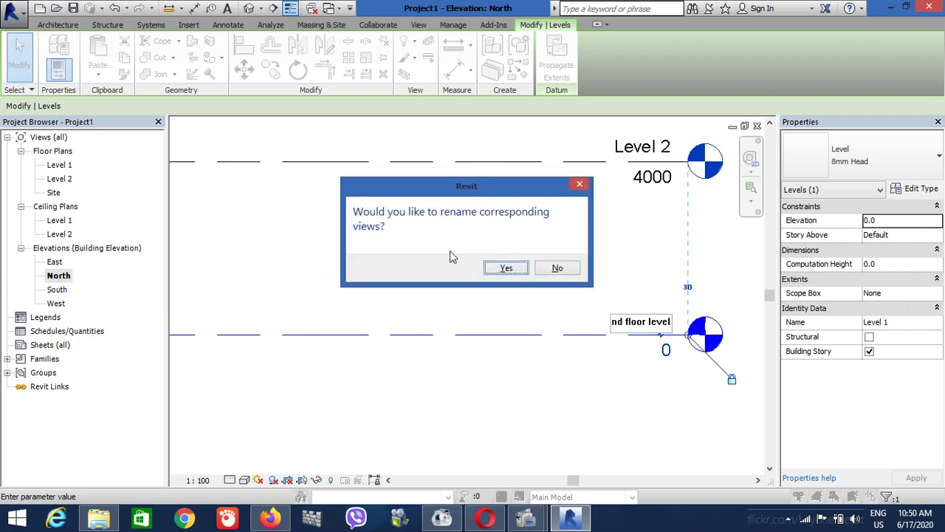
{"action": "left_click", "coordinate": [506, 269]}
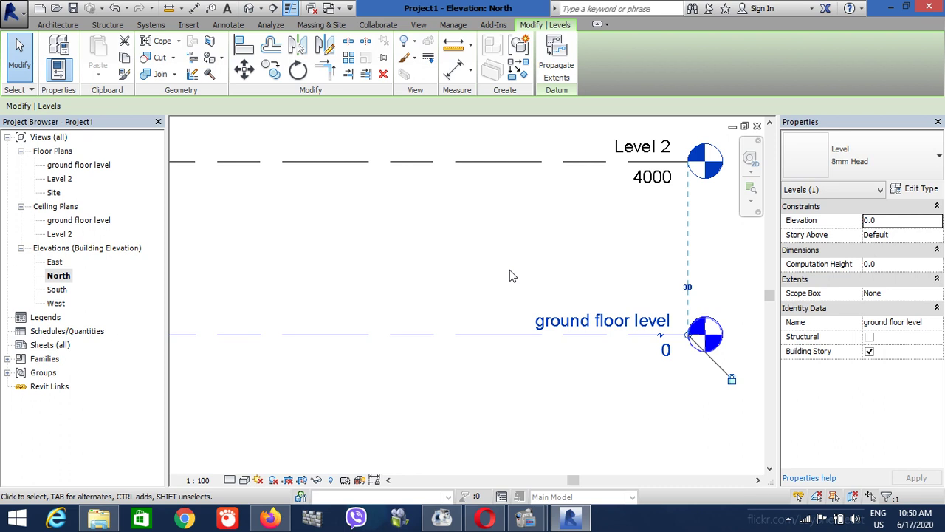
{"action": "left_click", "coordinate": [647, 326]}
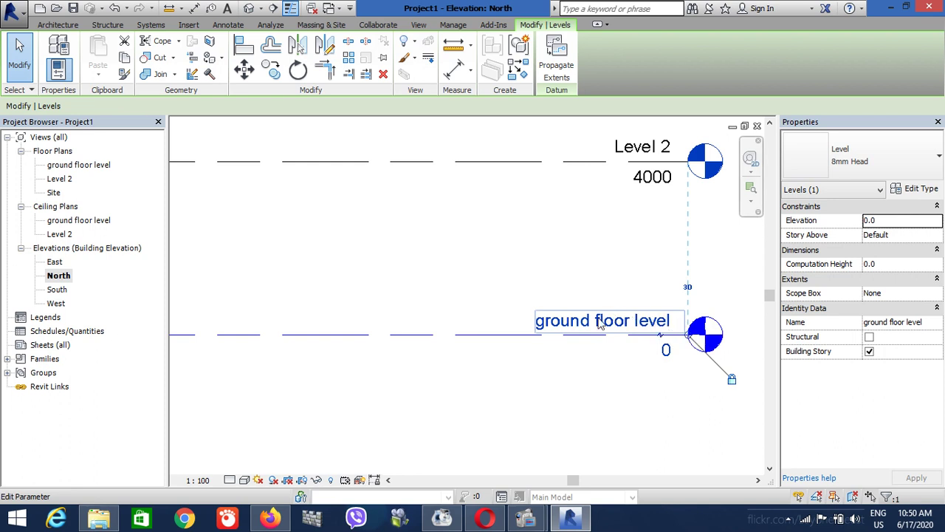
{"action": "key", "text": "Return"}
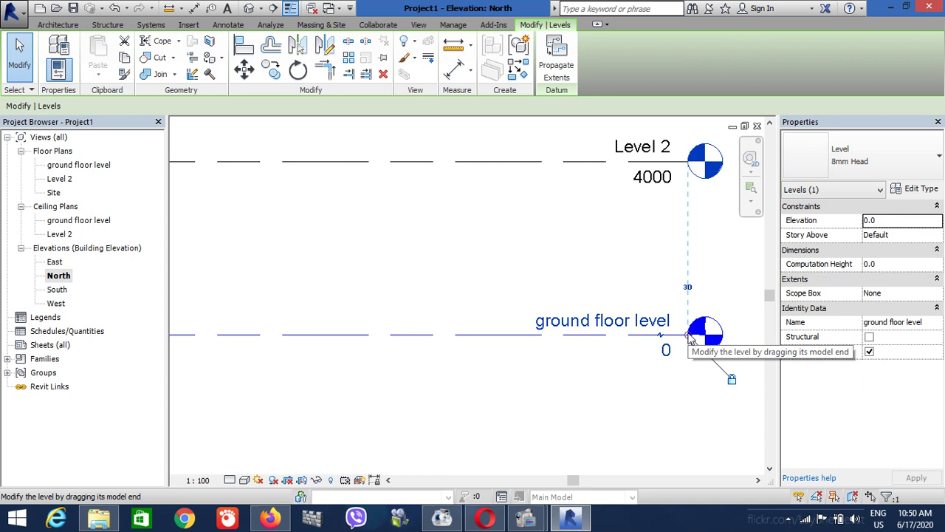
{"action": "scroll", "coordinate": [443, 347], "scroll_direction": "up", "scroll_amount": 3}
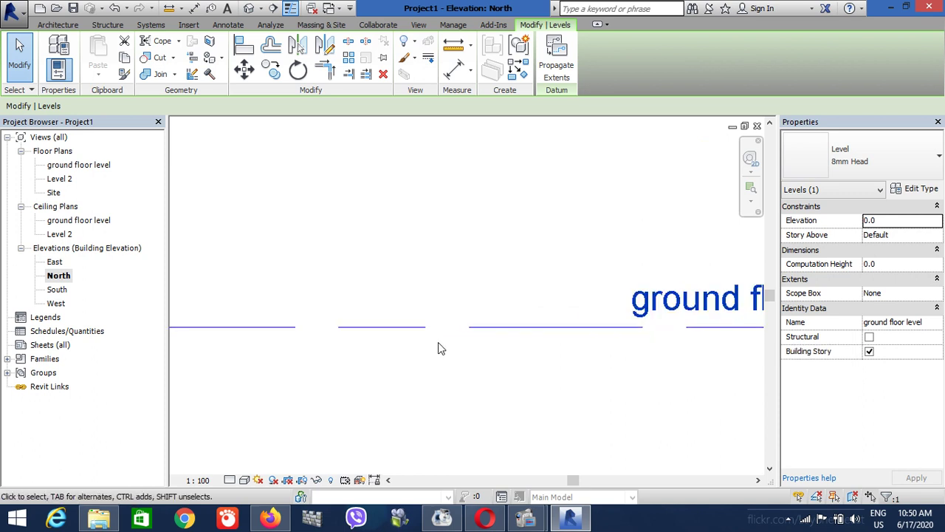
{"action": "key", "text": "z"}
{"action": "key", "text": "a"}
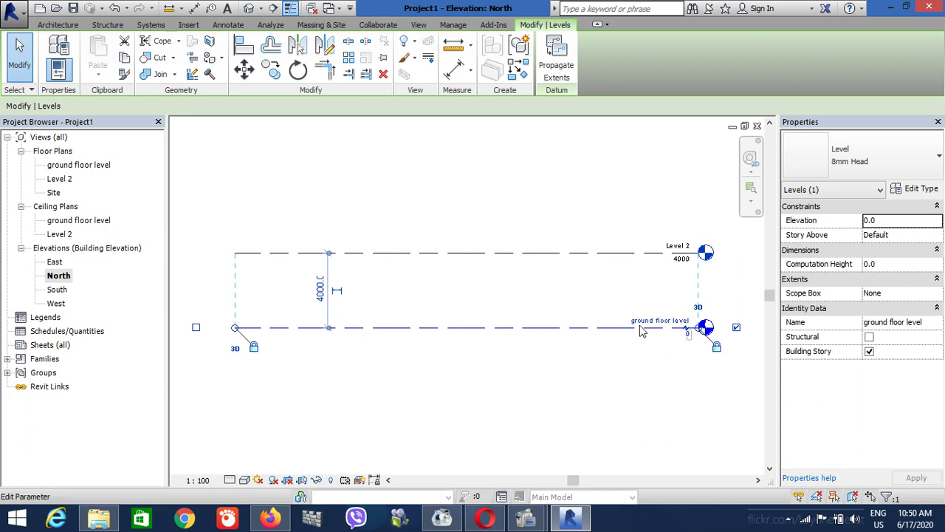
{"action": "scroll", "coordinate": [509, 294], "scroll_direction": "down", "scroll_amount": 1}
{"action": "scroll", "coordinate": [510, 294], "scroll_direction": "down", "scroll_amount": 2}
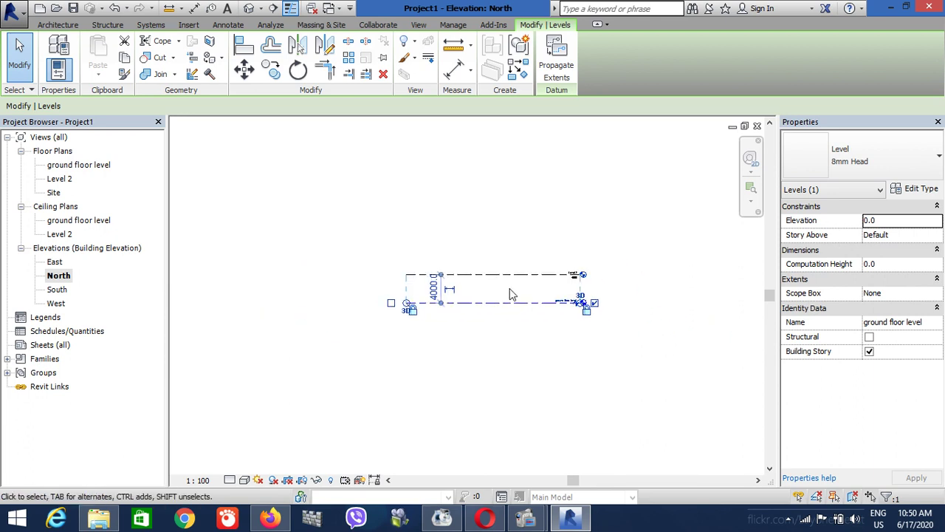
{"action": "scroll", "coordinate": [511, 294], "scroll_direction": "down", "scroll_amount": 1}
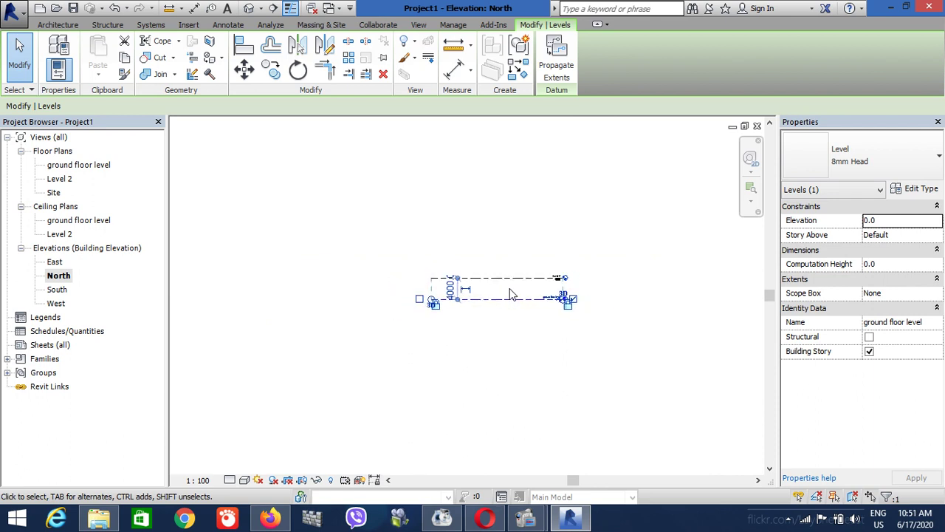
{"action": "scroll", "coordinate": [524, 293], "scroll_direction": "down", "scroll_amount": 2}
{"action": "scroll", "coordinate": [530, 292], "scroll_direction": "up", "scroll_amount": 1}
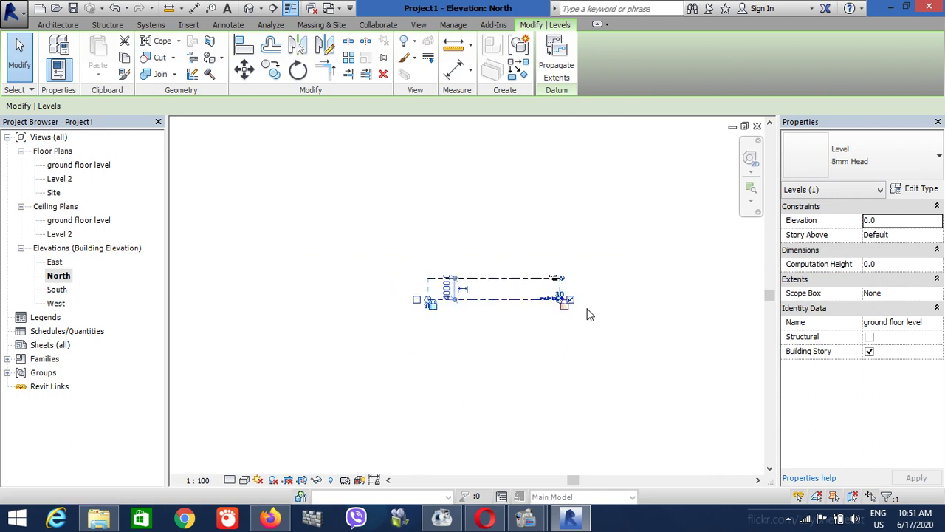
{"action": "scroll", "coordinate": [461, 307], "scroll_direction": "down", "scroll_amount": 1}
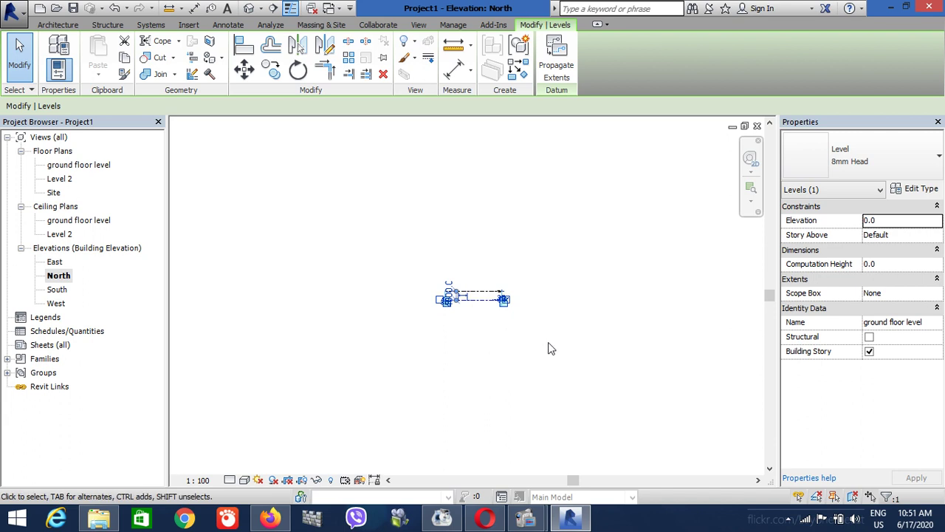
{"action": "key", "text": "z"}
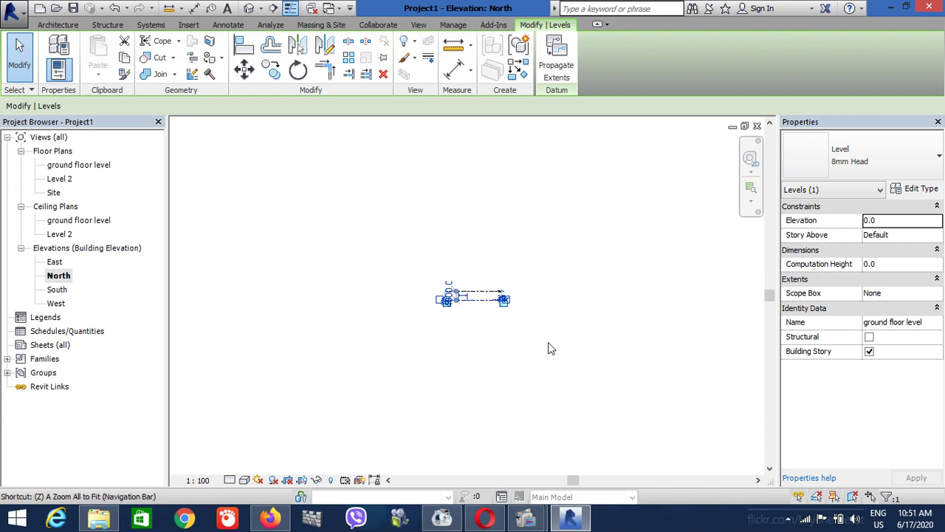
{"action": "key", "text": "a"}
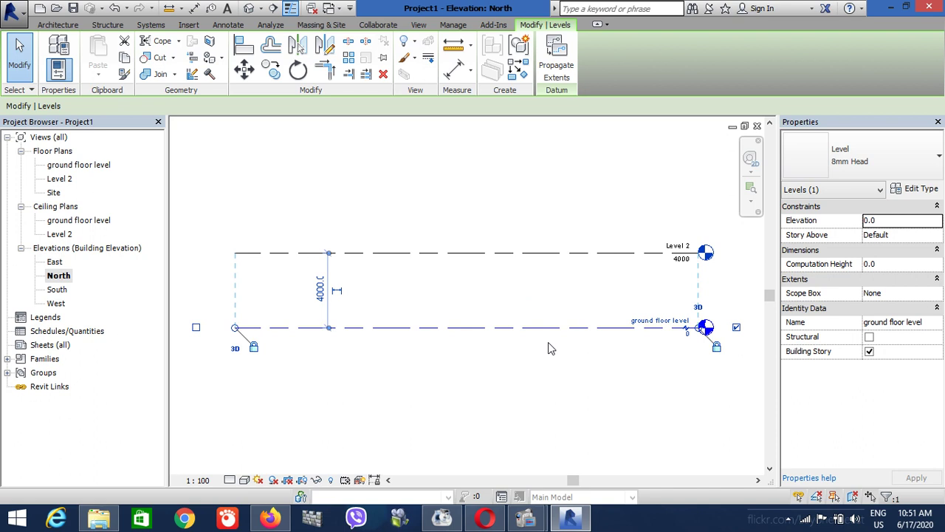
{"action": "scroll", "coordinate": [602, 274], "scroll_direction": "down", "scroll_amount": 1}
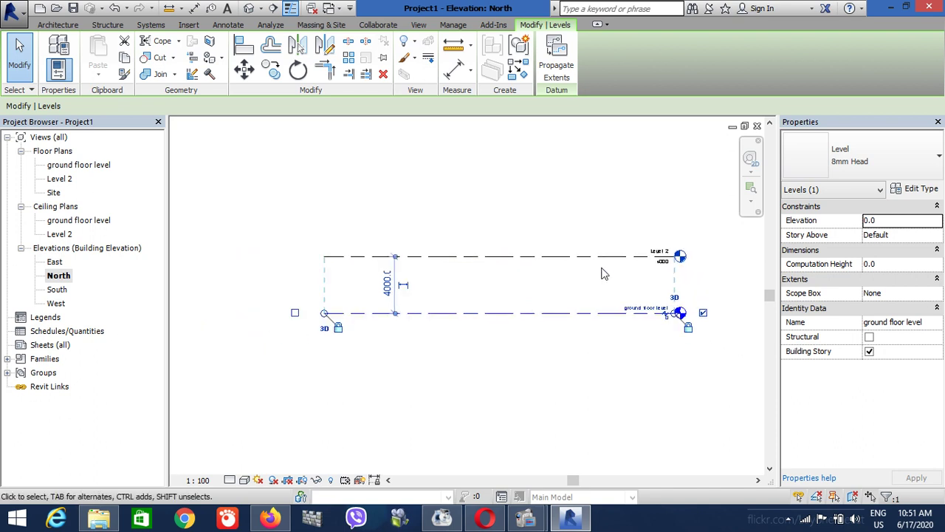
{"action": "scroll", "coordinate": [602, 274], "scroll_direction": "down", "scroll_amount": 1}
{"action": "scroll", "coordinate": [602, 274], "scroll_direction": "down", "scroll_amount": 3}
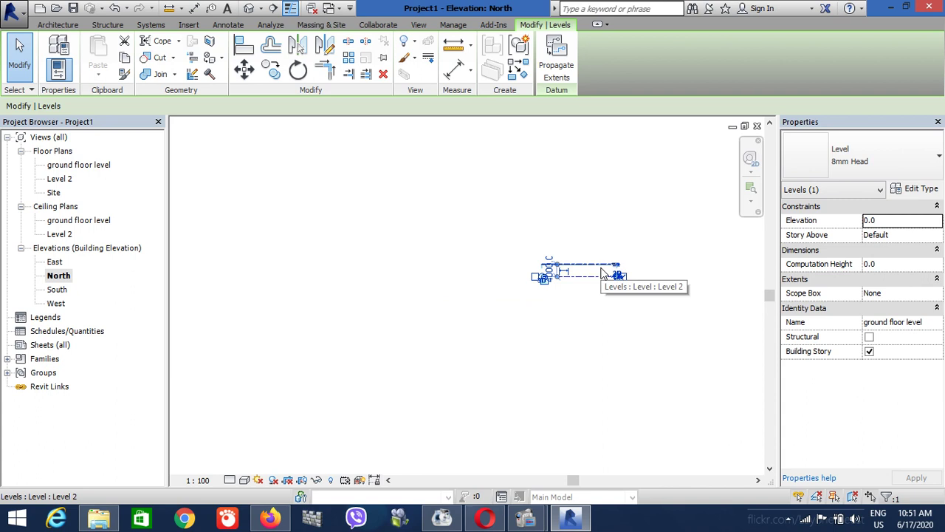
{"action": "key", "text": "z"}
{"action": "key", "text": "f"}
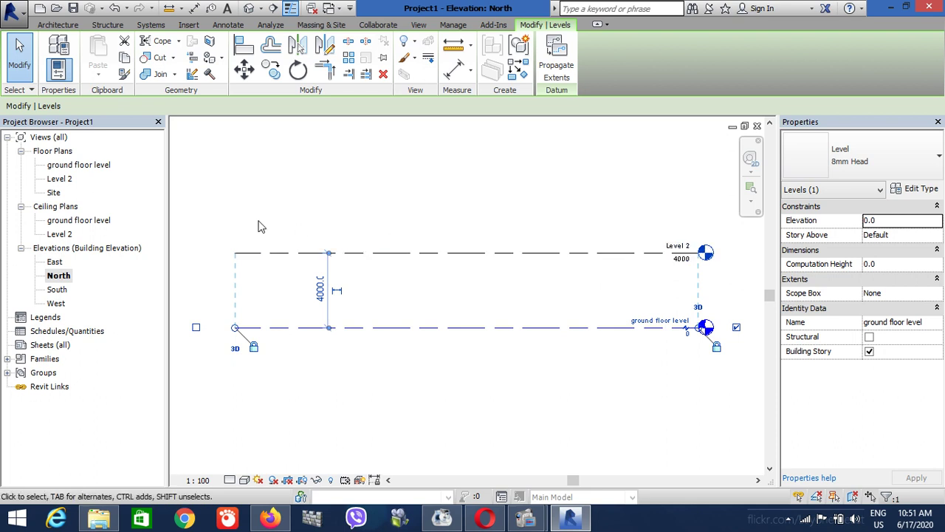
{"action": "left_click", "coordinate": [213, 149]}
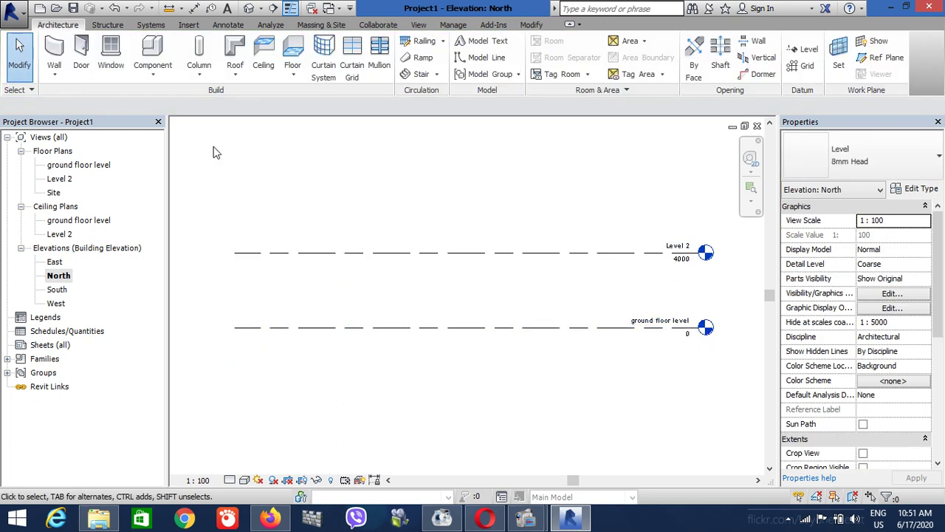